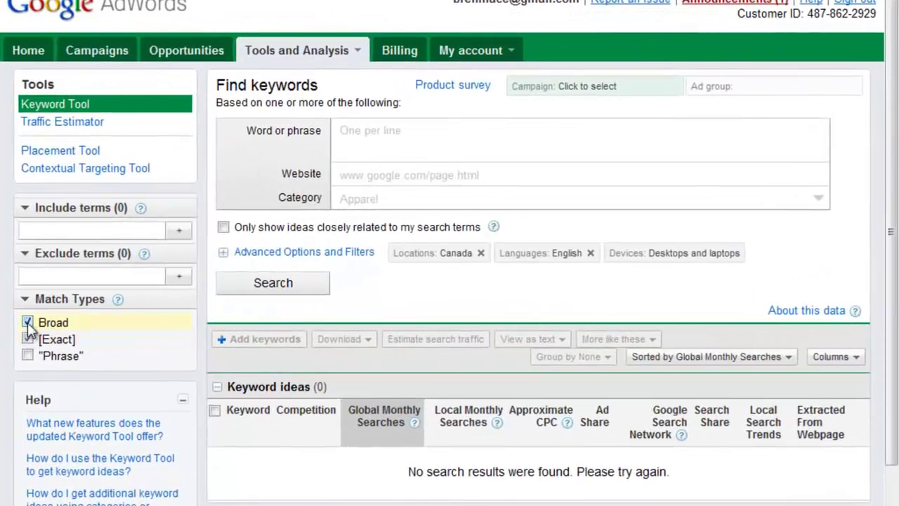
# Step: Turn off the Broad match type so the keyword search uses Exact match only
pyautogui.click(28, 322)
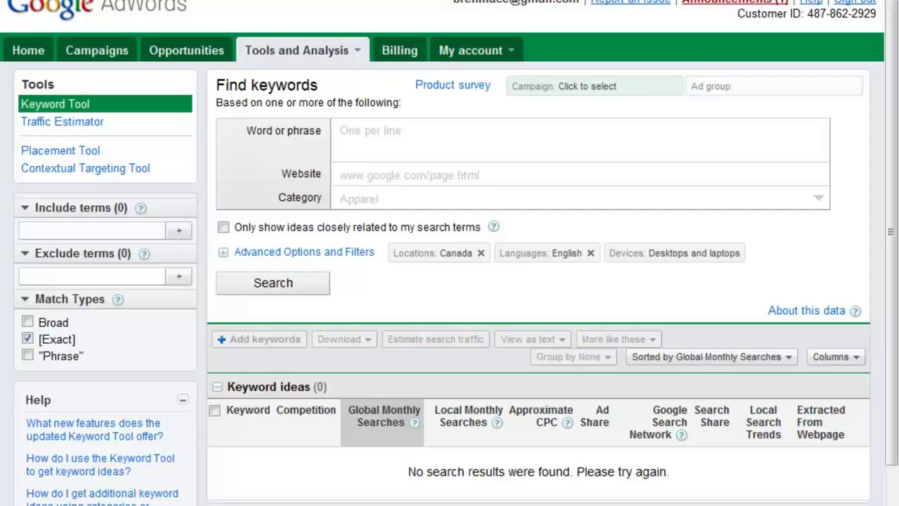
pyautogui.click(383, 151)
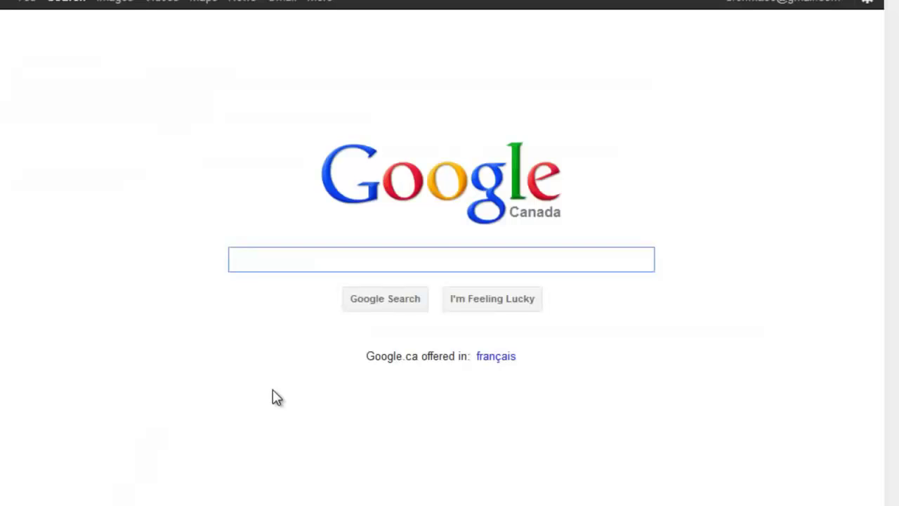
# Step: Switch to the Google page and search the web for "six pack abs"
pyautogui.write('six')
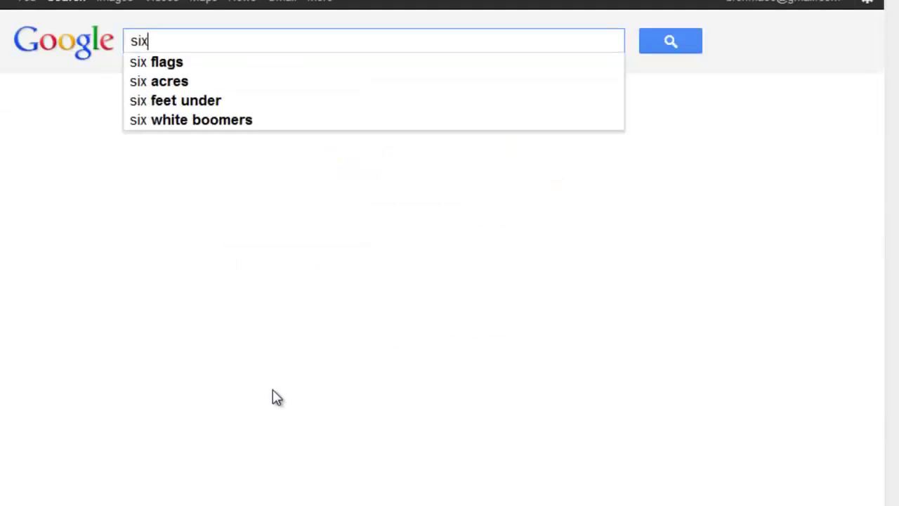
pyautogui.write(' pack abs')
pyautogui.press('Return')
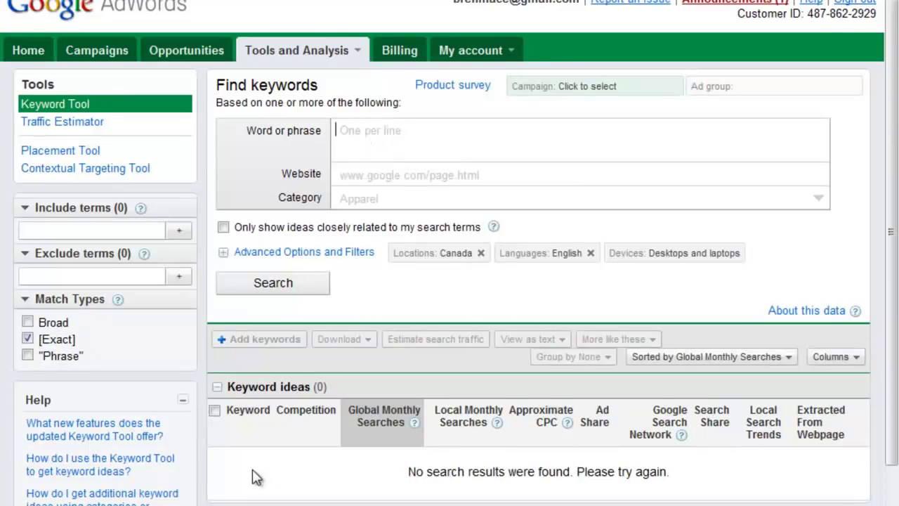
# Step: Return to the AdWords Keyword Tool and search for keyword ideas based on the phrase "six pack abs"
pyautogui.write('six pack abs')
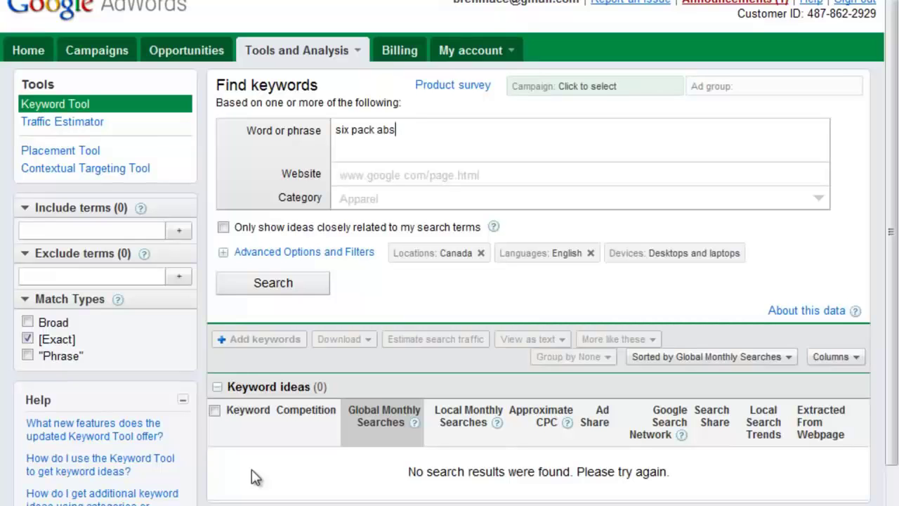
pyautogui.click(250, 281)
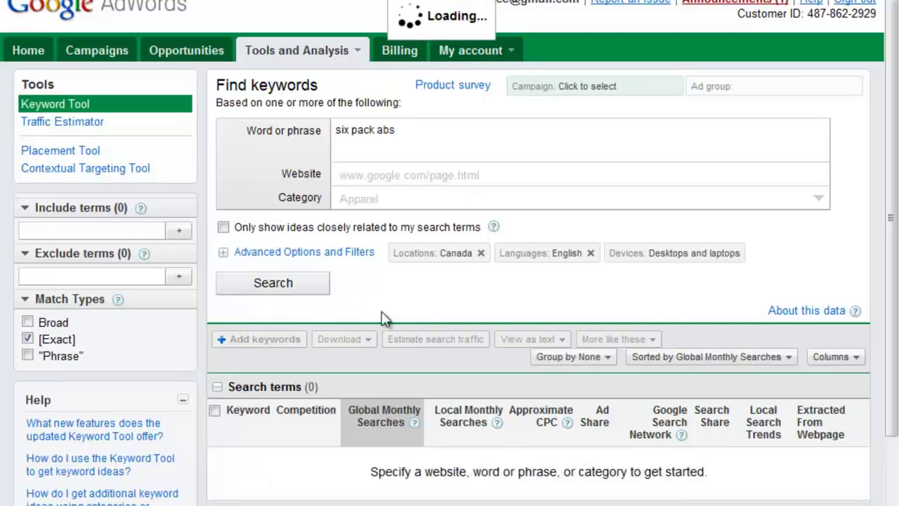
# Step: Examine the keyword ideas for "six pack abs", comparing their competition and monthly search volumes
pyautogui.scroll(-3, 420, 231)
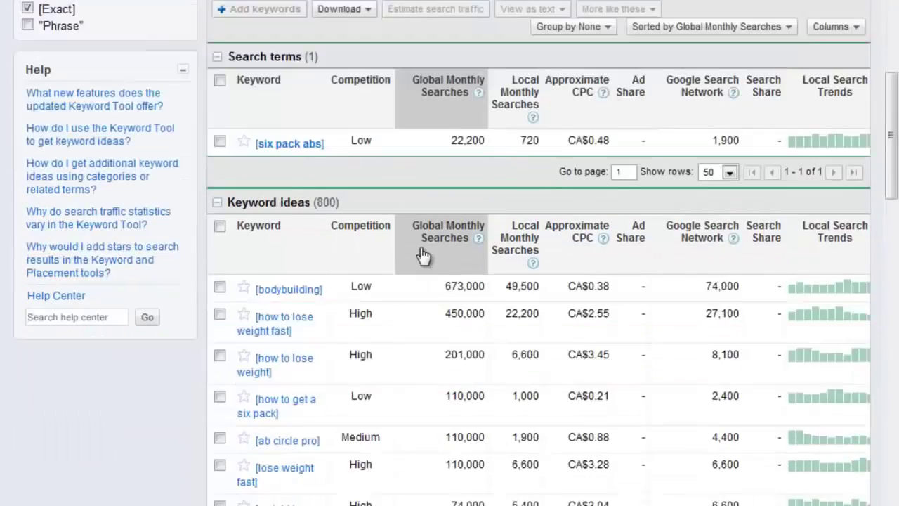
pyautogui.scroll(-3, 422, 251)
pyautogui.scroll(-3, 461, 351)
pyautogui.scroll(5, 461, 271)
pyautogui.scroll(-2, 465, 271)
pyautogui.scroll(-4, 355, 358)
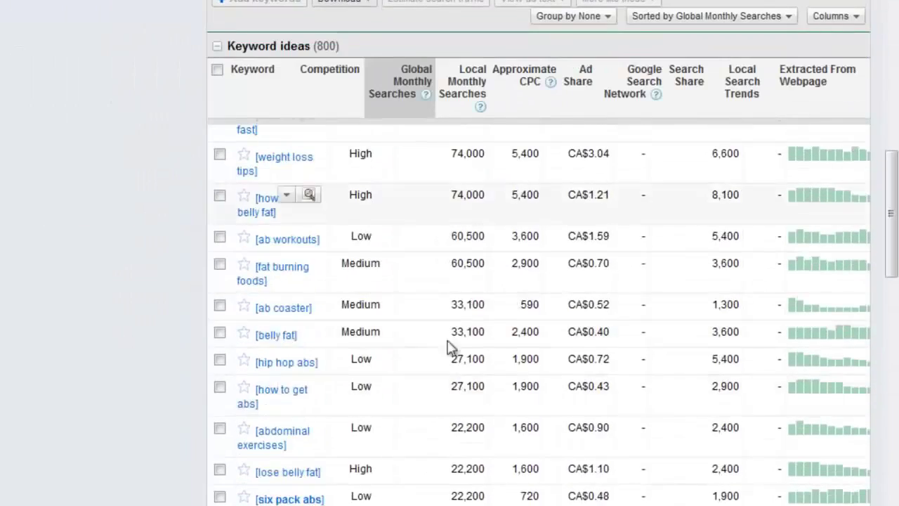
pyautogui.scroll(4, 435, 358)
pyautogui.scroll(5, 411, 383)
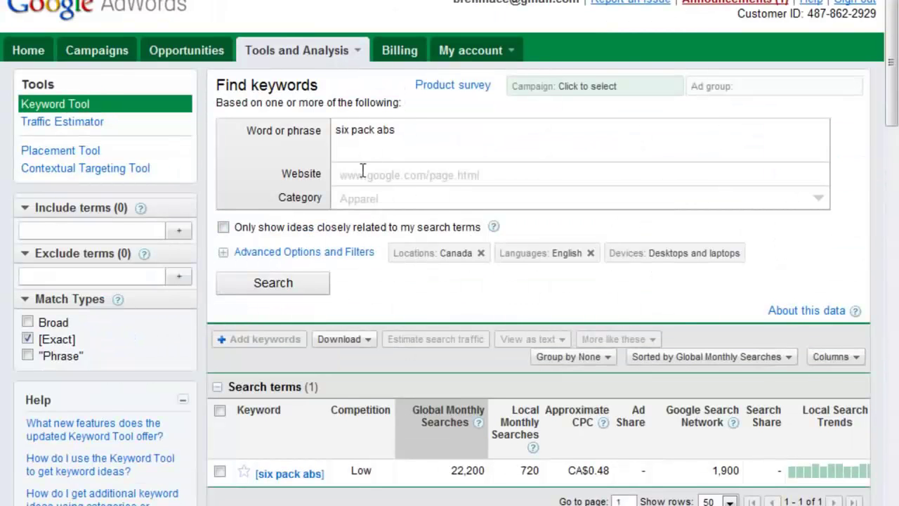
pyautogui.scroll(-5, 377, 257)
pyautogui.scroll(-3, 328, 248)
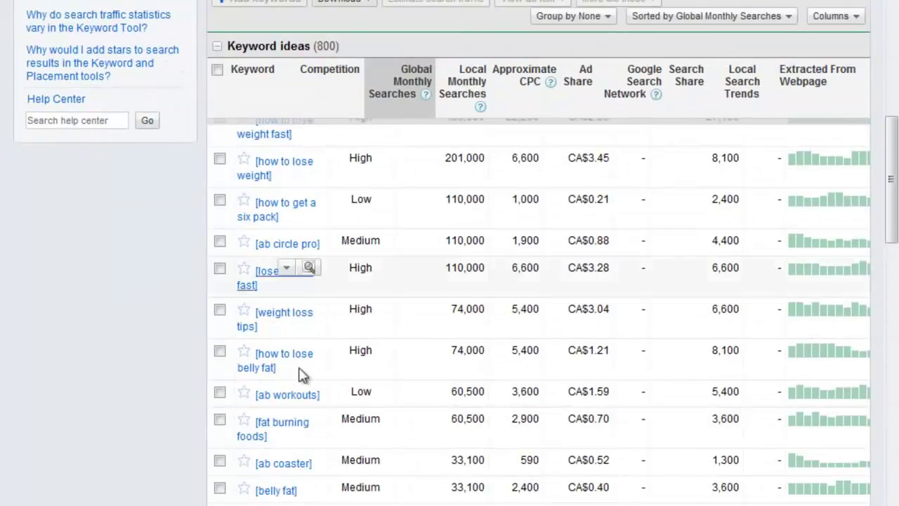
pyautogui.scroll(-1, 303, 444)
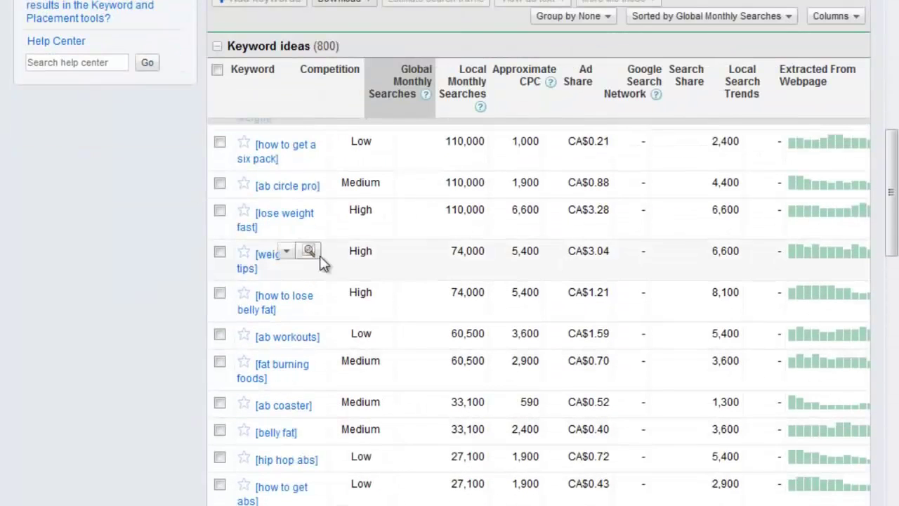
pyautogui.scroll(-3, 330, 377)
pyautogui.scroll(8, 327, 386)
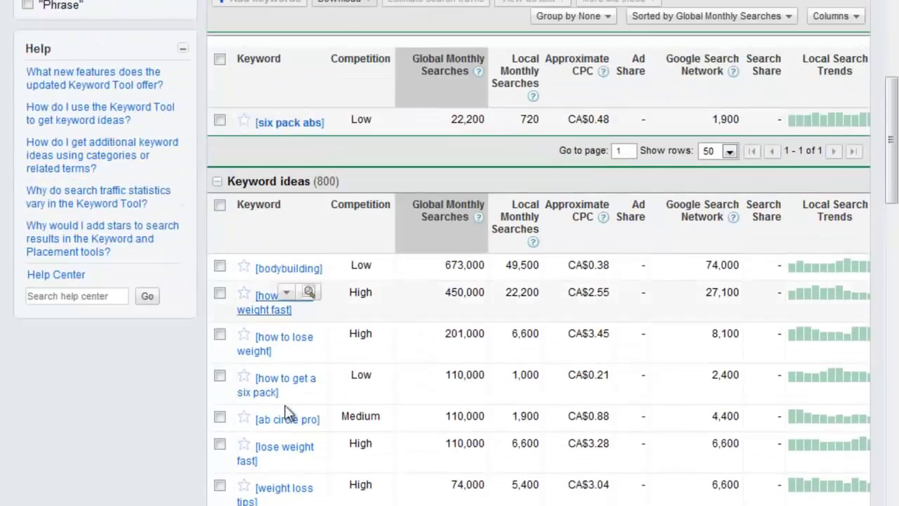
pyautogui.scroll(-1, 288, 257)
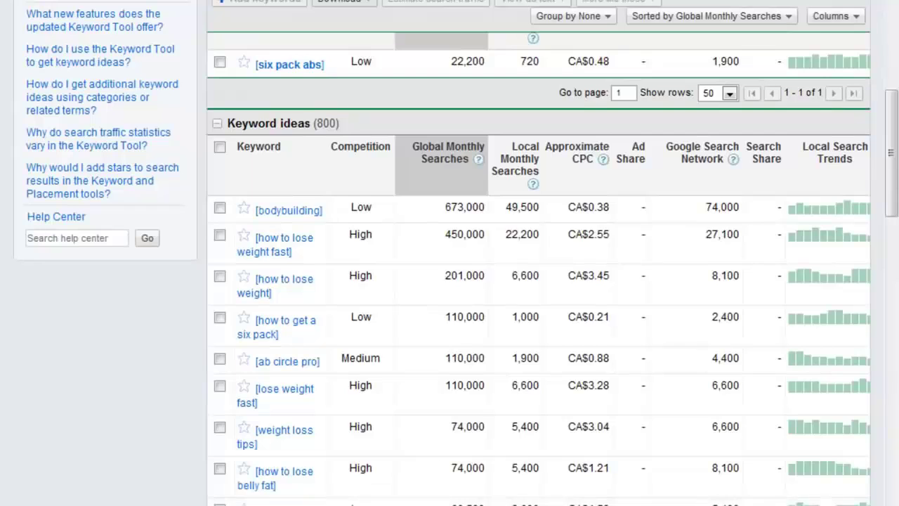
pyautogui.scroll(-4, 416, 425)
pyautogui.scroll(-4, 417, 425)
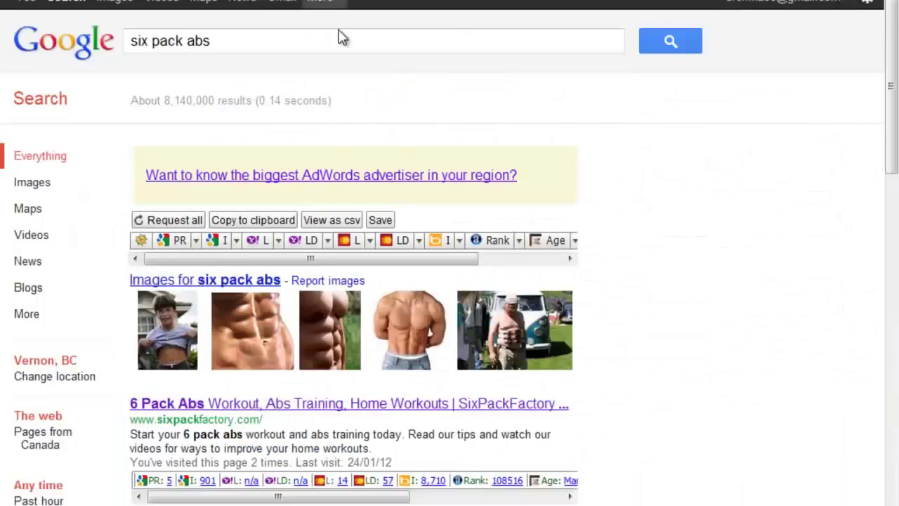
# Step: Switch to the Google results for "six pack abs" and review the top-ranking competitor sites
pyautogui.scroll(-3, 404, 373)
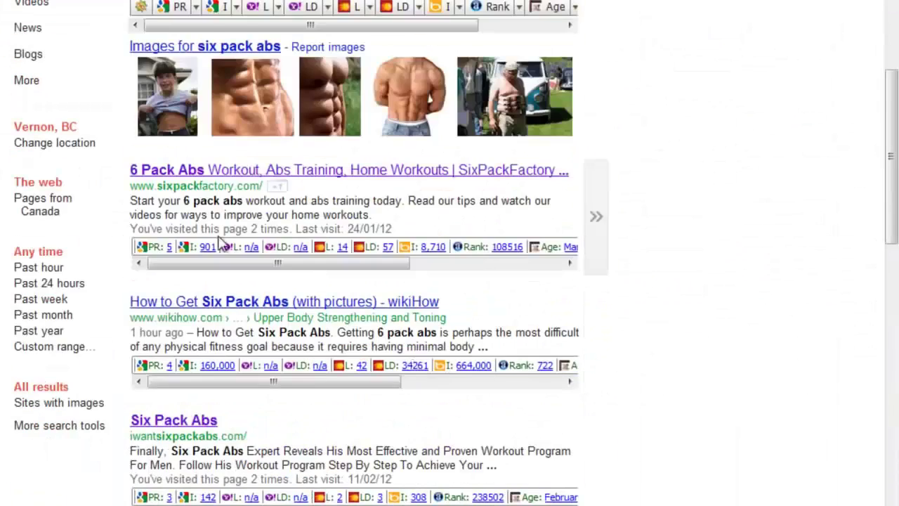
pyautogui.scroll(-2, 380, 181)
pyautogui.scroll(5, 322, 364)
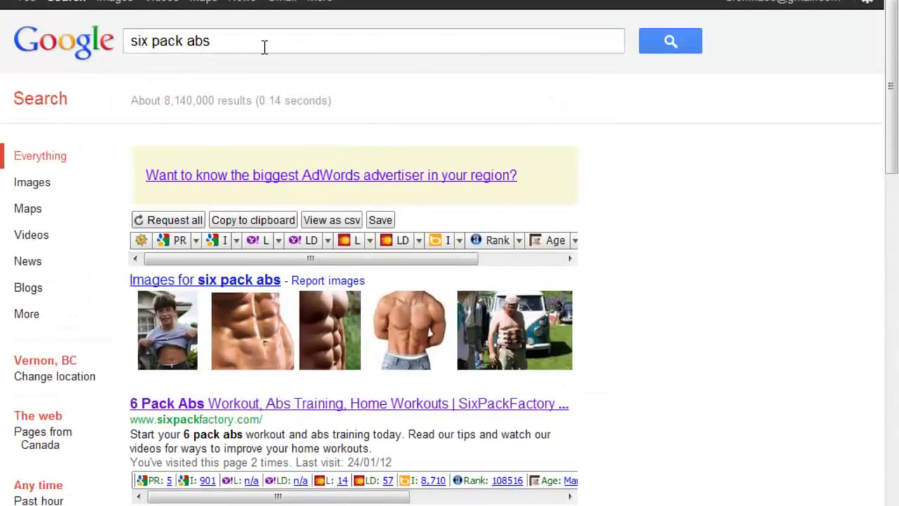
pyautogui.scroll(-2, 351, 165)
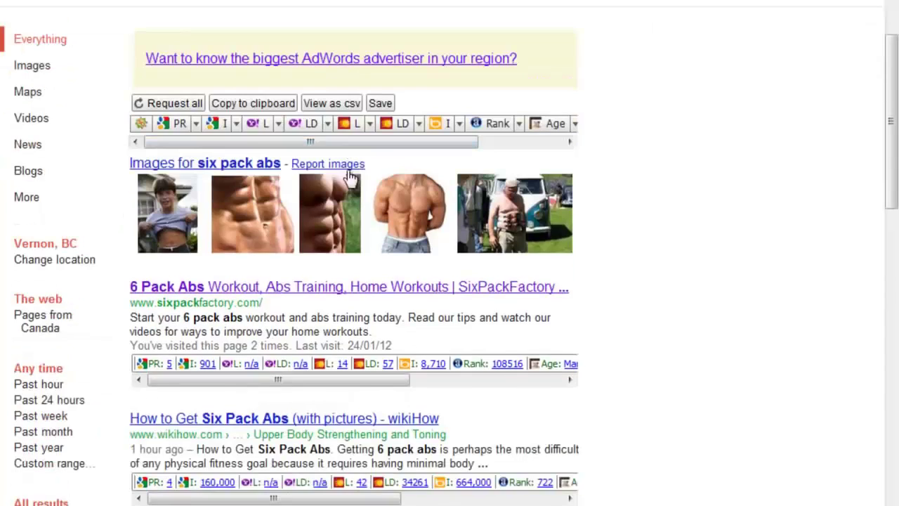
pyautogui.scroll(-2, 218, 393)
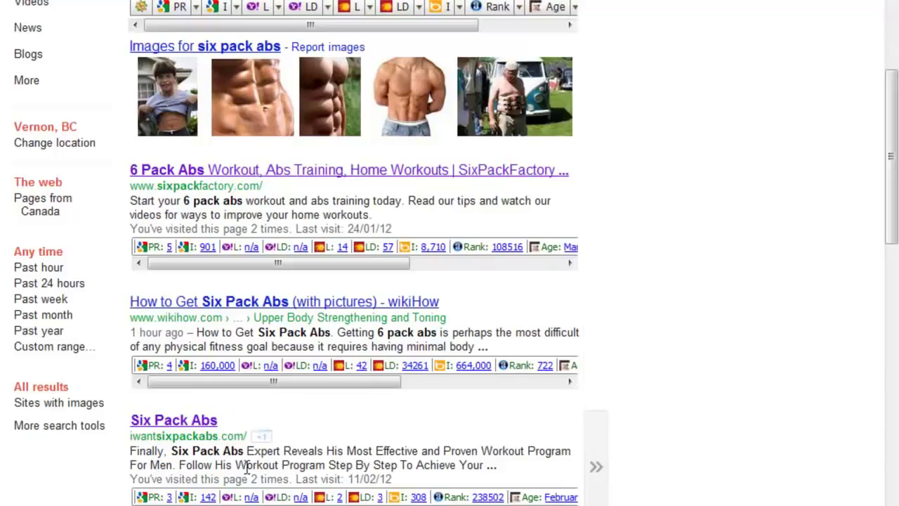
pyautogui.scroll(-3, 279, 440)
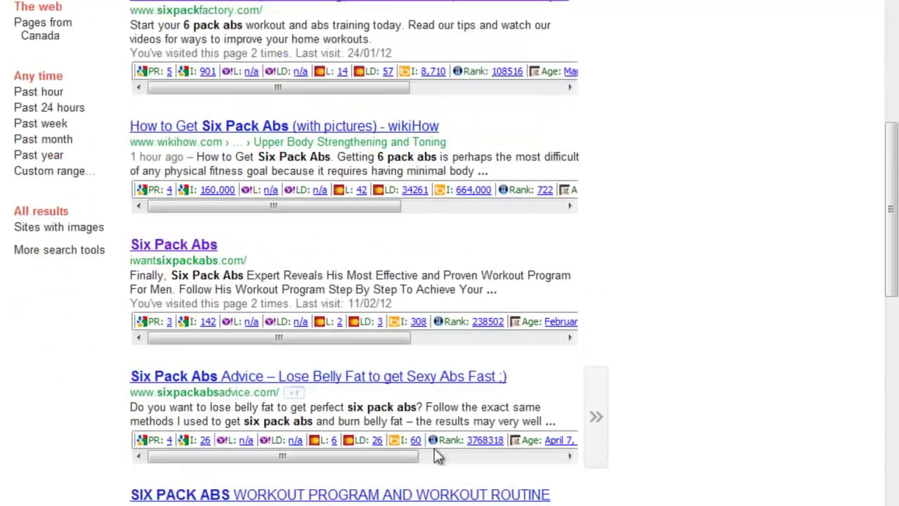
pyautogui.scroll(4, 211, 421)
pyautogui.scroll(-2, 187, 421)
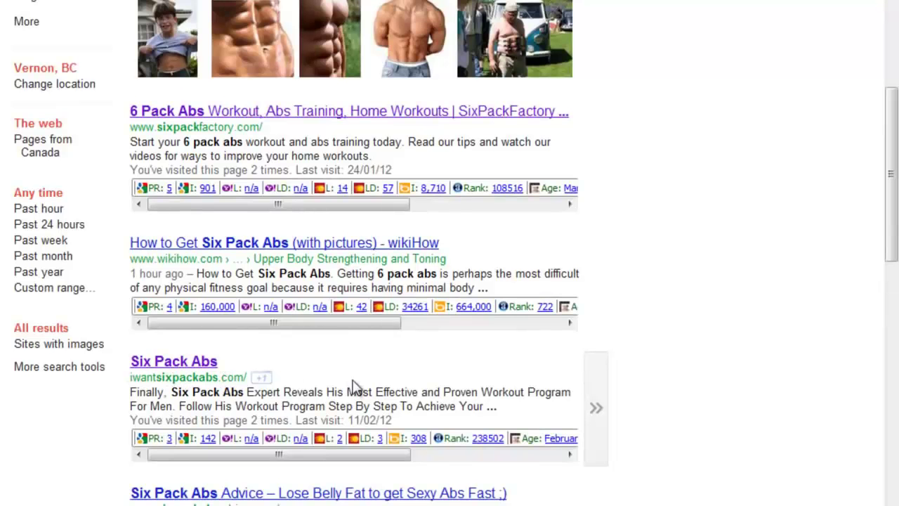
pyautogui.scroll(2, 279, 431)
pyautogui.scroll(-2, 238, 407)
pyautogui.scroll(5, 206, 375)
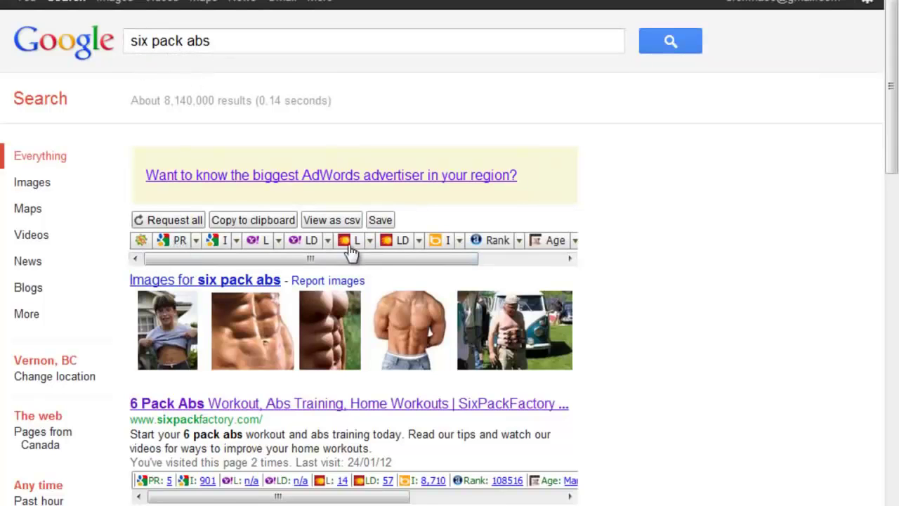
# Step: Open the iwantsixpackabs.com search result and look over its landing page
pyautogui.scroll(-4, 357, 251)
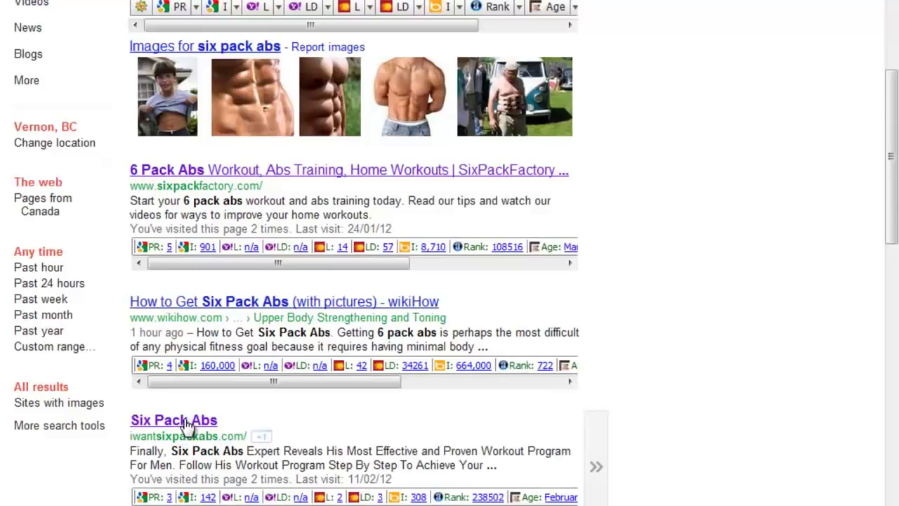
pyautogui.click(186, 420)
pyautogui.scroll(-3, 386, 351)
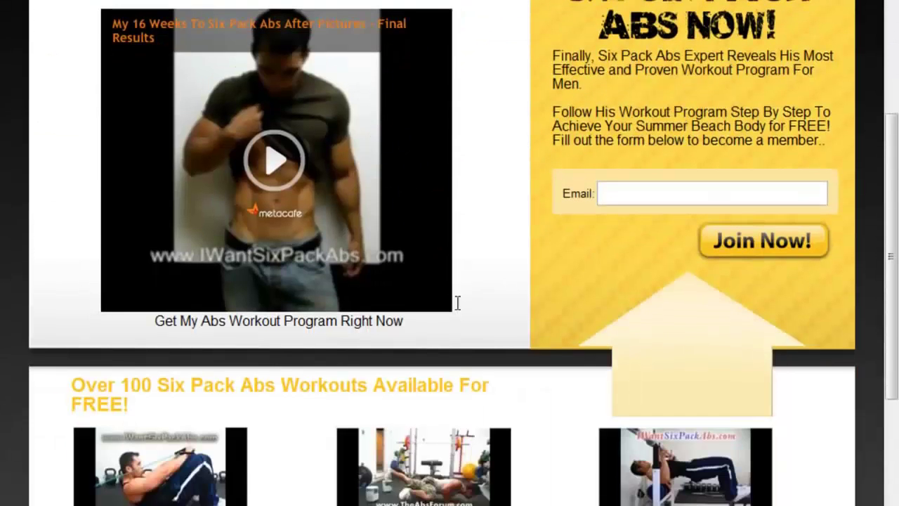
pyautogui.scroll(-4, 453, 302)
pyautogui.scroll(8, 326, 401)
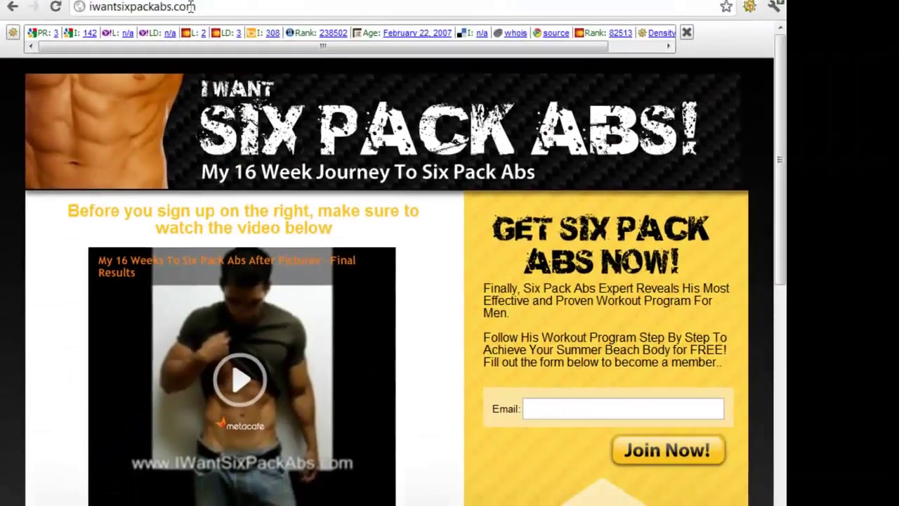
# Step: Copy the web address of iwantsixpackabs.com and go back to the Google results
pyautogui.click(167, 30)
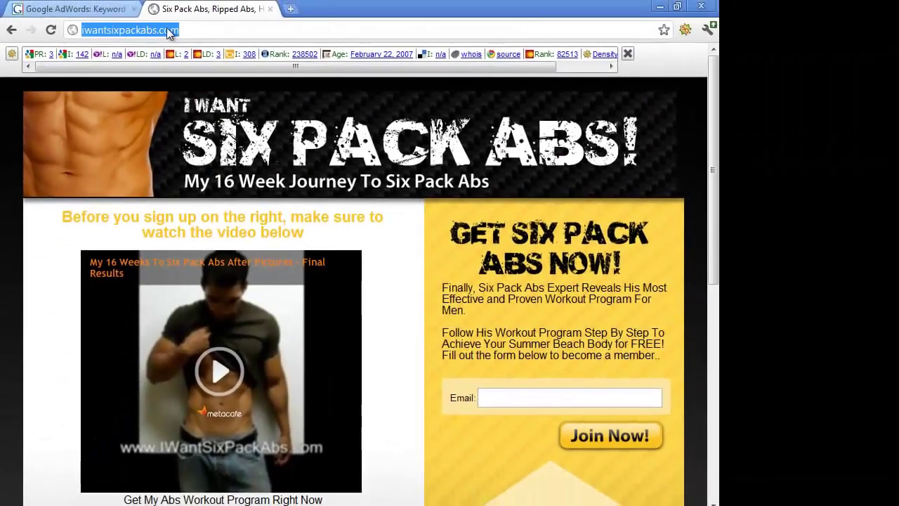
pyautogui.rightClick(129, 41)
pyautogui.click(156, 80)
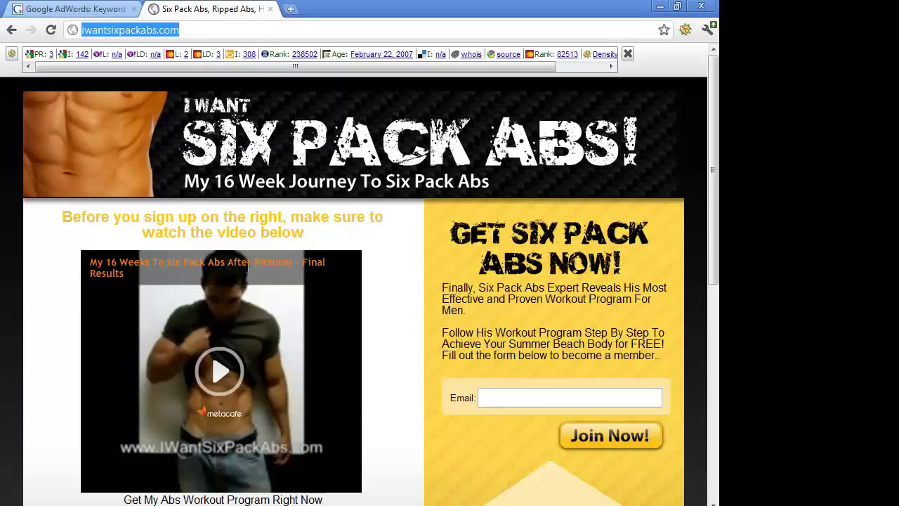
pyautogui.click(12, 30)
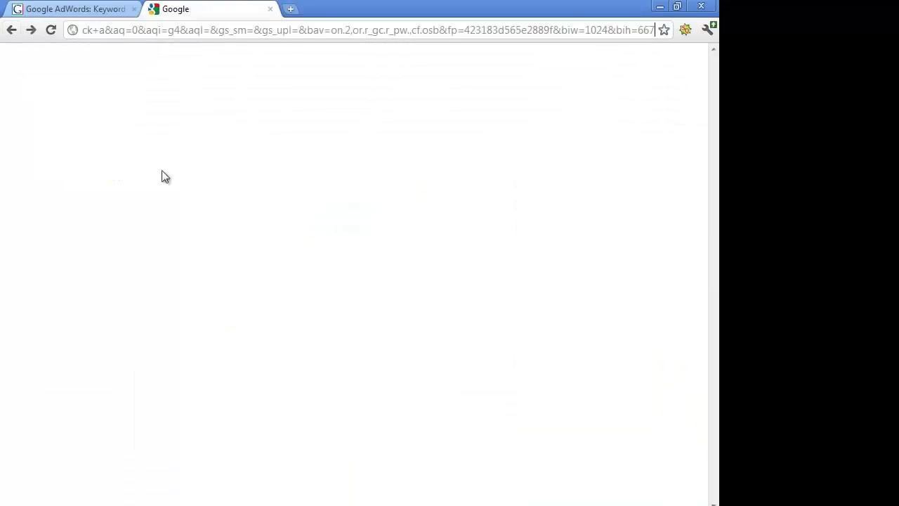
# Step: Return to the AdWords Keyword Tool and clear "six pack abs" from the word or phrase criterion
pyautogui.click(60, 7)
pyautogui.scroll(6, 153, 307)
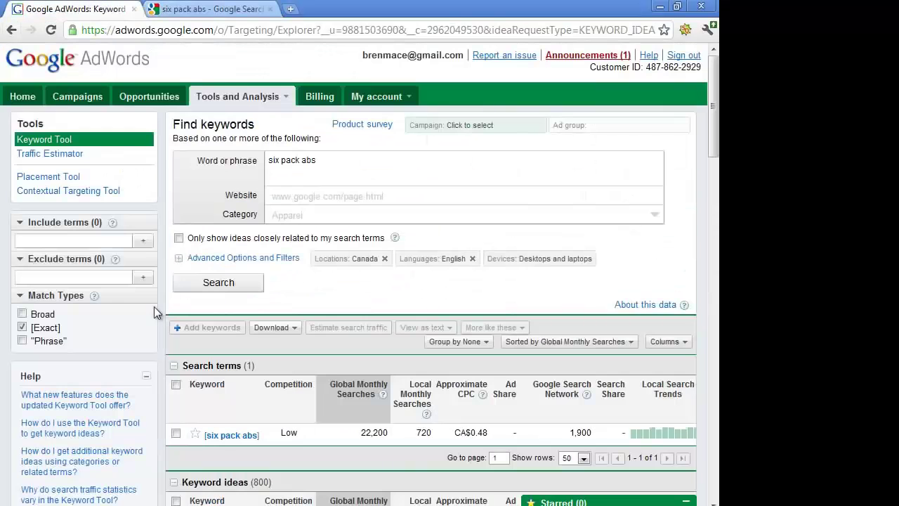
pyautogui.click(366, 167)
pyautogui.hotkey('ctrl', 'a')
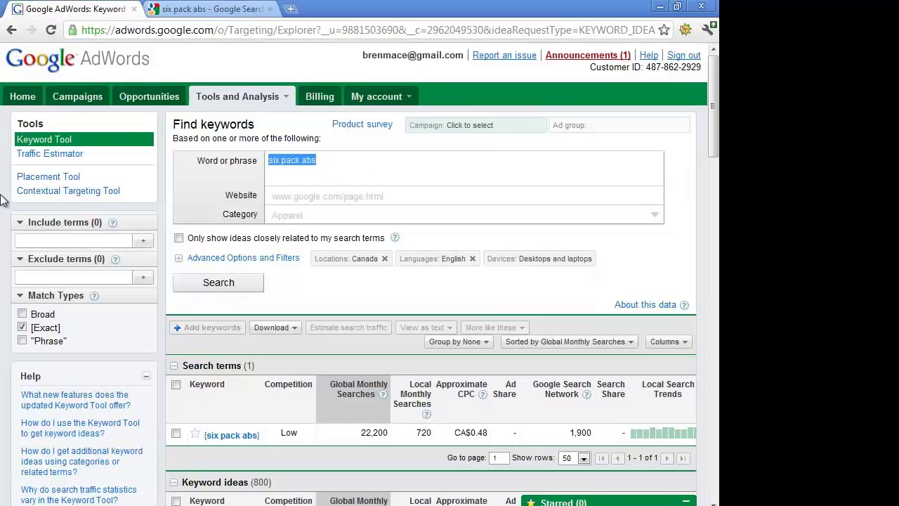
pyautogui.press('BackSpace')
pyautogui.press('BackSpace')
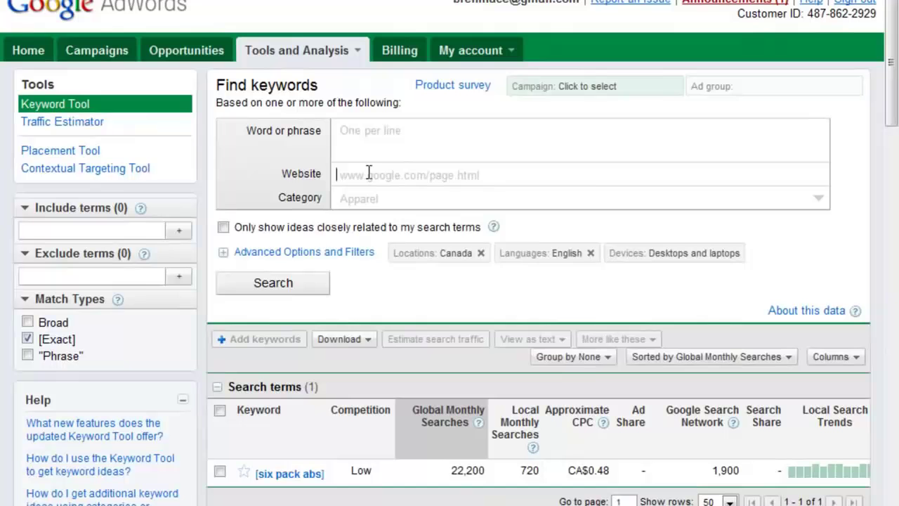
pyautogui.rightClick(368, 172)
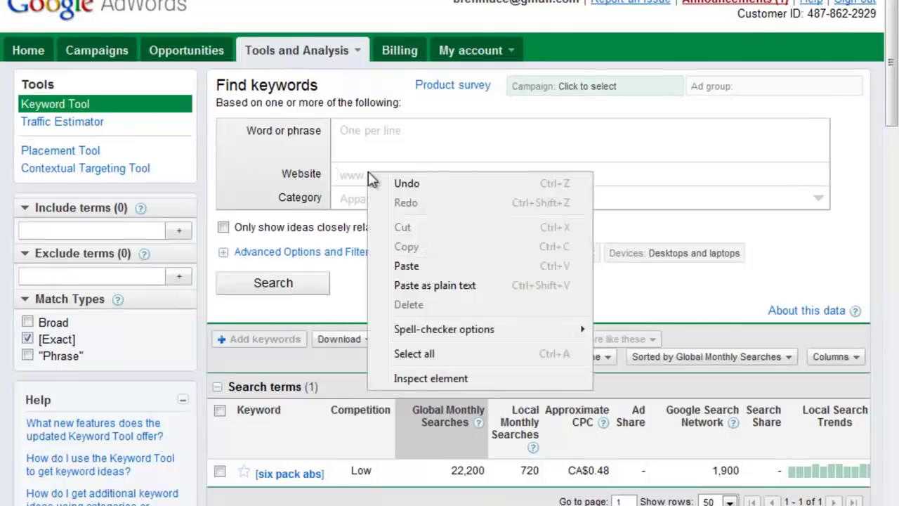
pyautogui.click(436, 263)
pyautogui.click(298, 283)
# Step: Examine the keyword ideas drawn from the competitor website, including their competition and monthly search volumes
pyautogui.scroll(-3, 393, 235)
pyautogui.scroll(4, 309, 251)
pyautogui.scroll(-5, 316, 210)
pyautogui.scroll(-5, 335, 168)
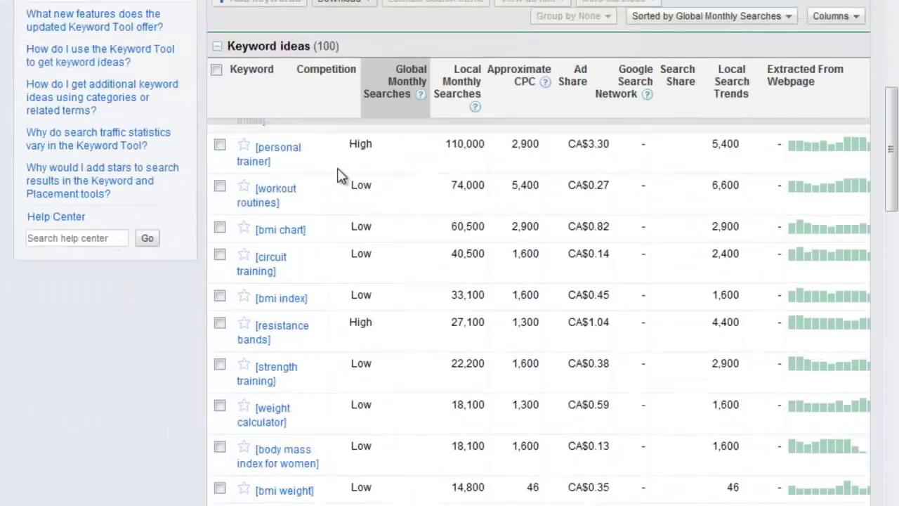
pyautogui.scroll(1, 336, 421)
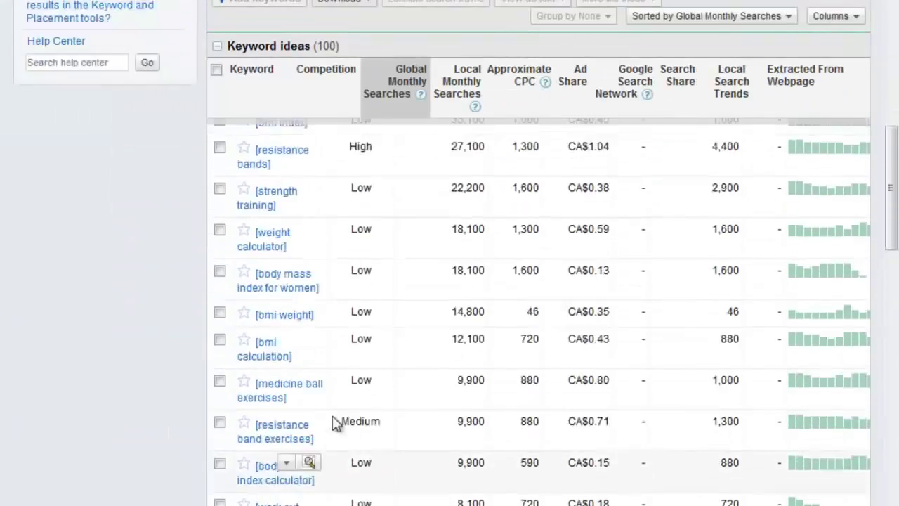
pyautogui.scroll(5, 336, 422)
pyautogui.scroll(3, 373, 110)
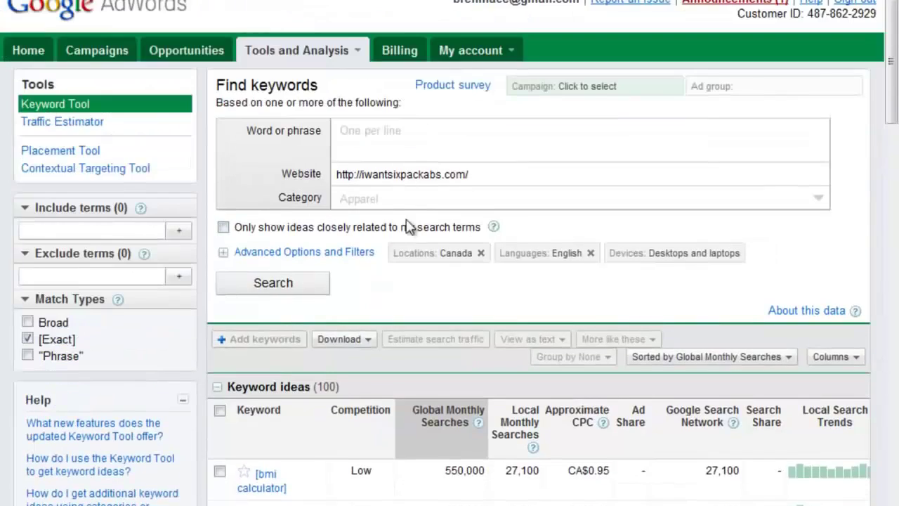
pyautogui.scroll(-5, 337, 183)
pyautogui.scroll(-3, 418, 281)
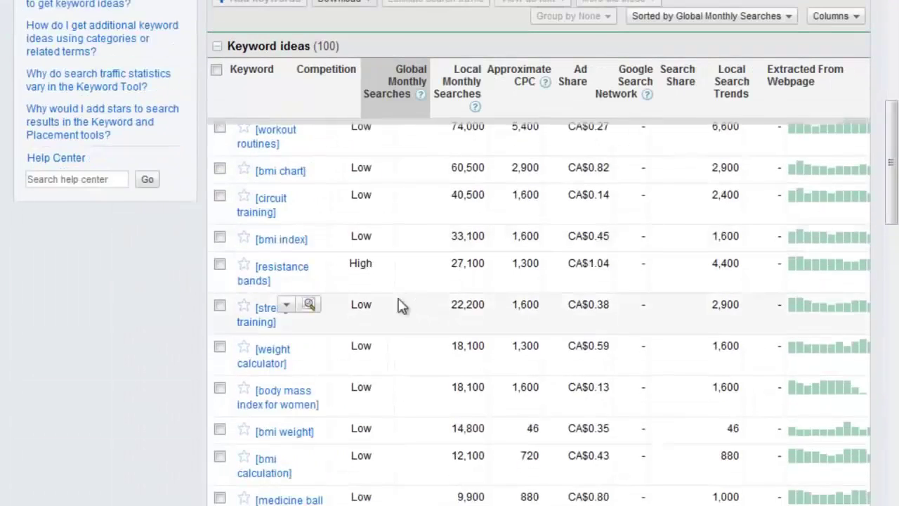
# Step: Compare the competition, global monthly searches and approximate CPC of the highest-volume keyword ideas, from "bmi calculator" down to "fitness trainer"
pyautogui.scroll(4, 351, 358)
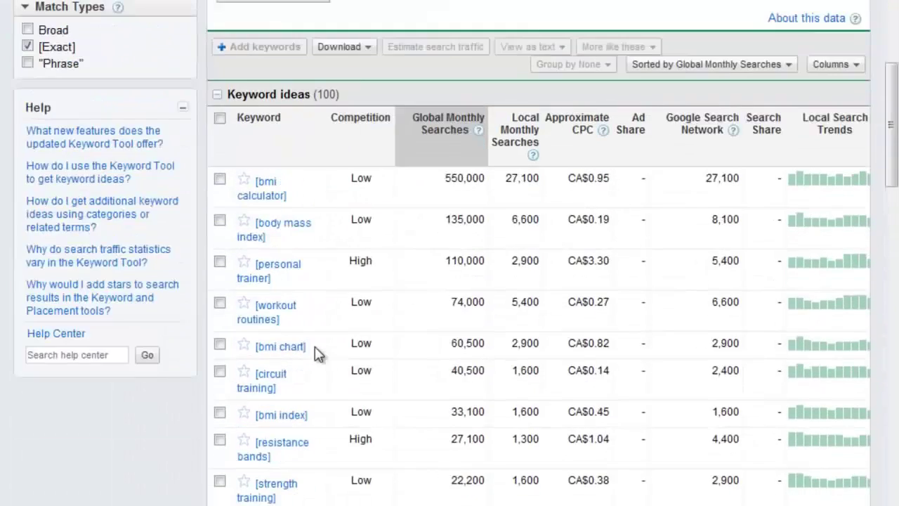
pyautogui.scroll(3, 365, 312)
pyautogui.scroll(-6, 345, 365)
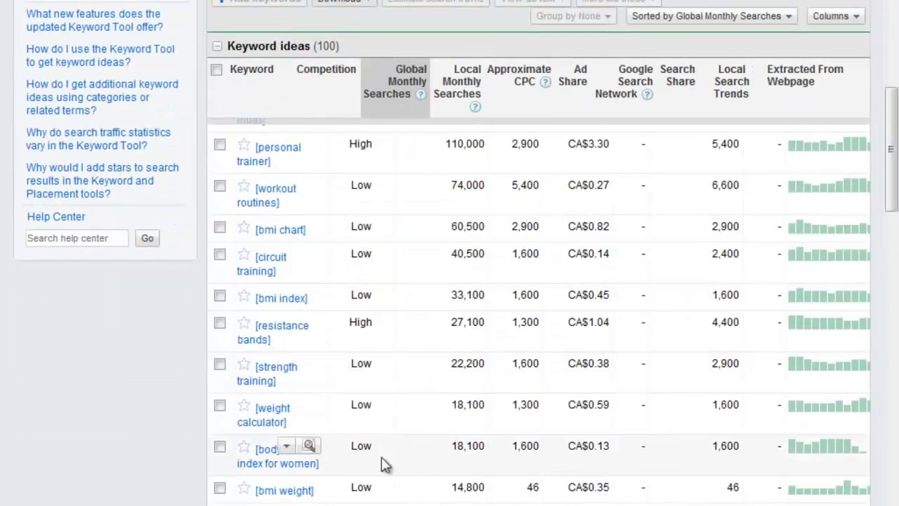
pyautogui.scroll(5, 352, 382)
pyautogui.scroll(-3, 383, 397)
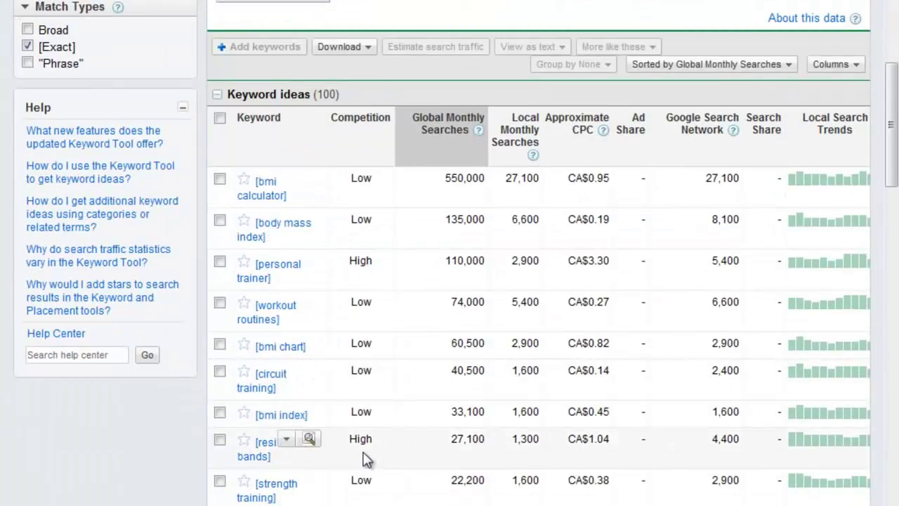
pyautogui.scroll(-1, 387, 422)
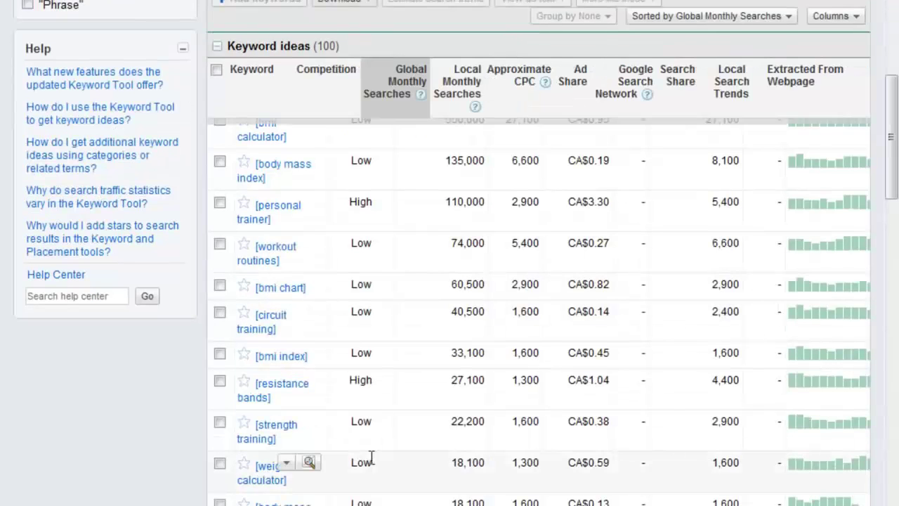
pyautogui.scroll(-2, 369, 451)
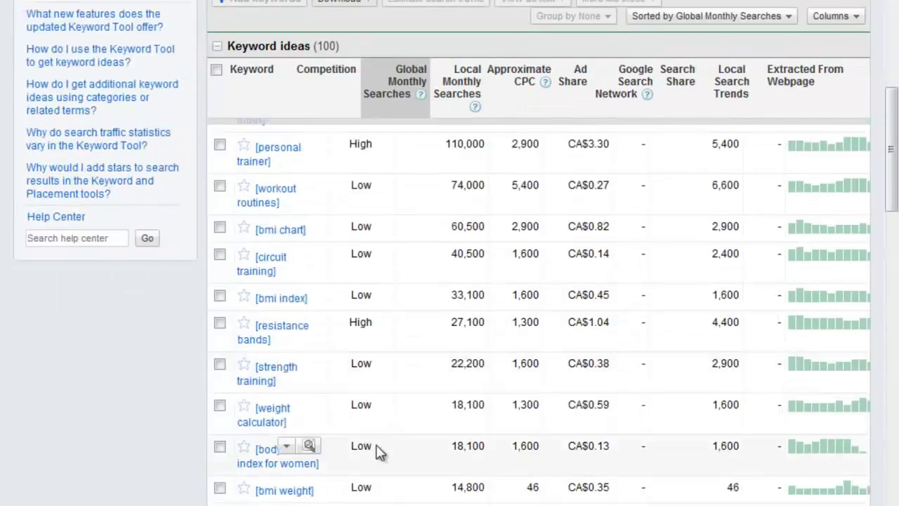
pyautogui.scroll(1, 393, 450)
pyautogui.scroll(4, 410, 447)
pyautogui.scroll(-3, 401, 446)
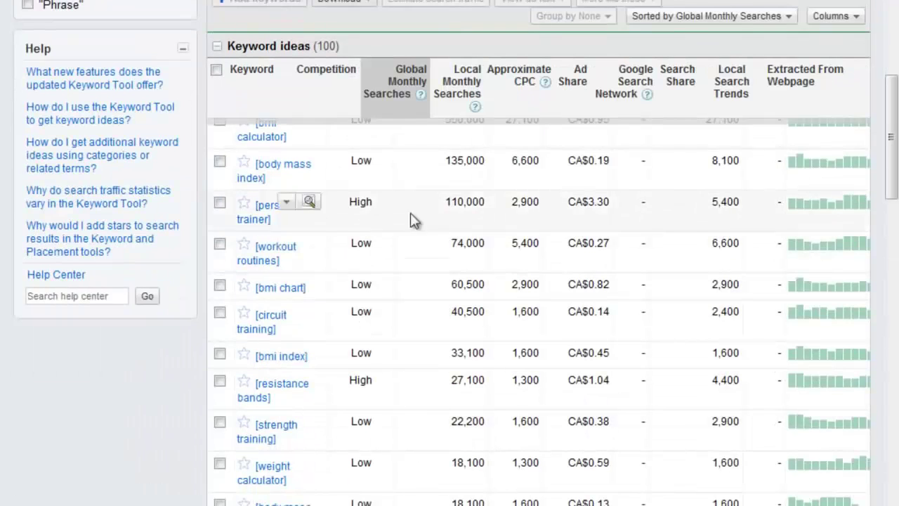
pyautogui.scroll(2, 426, 303)
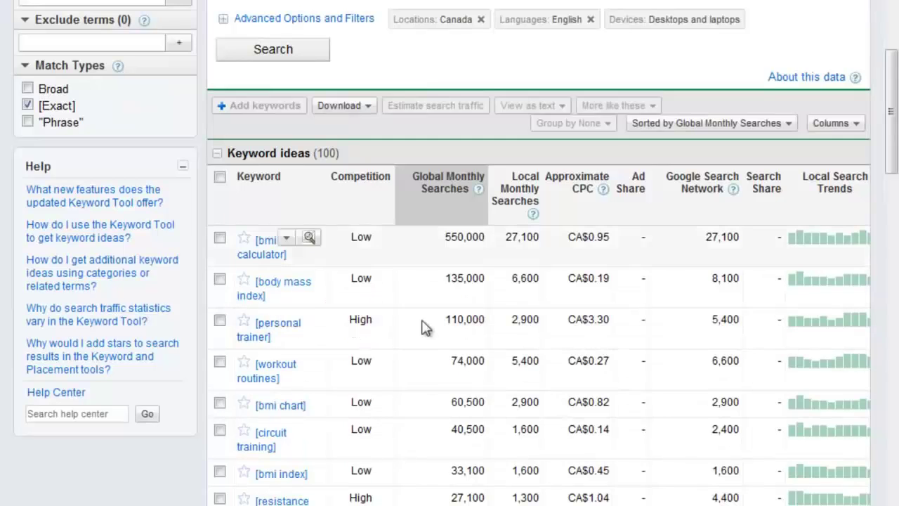
pyautogui.scroll(-6, 454, 403)
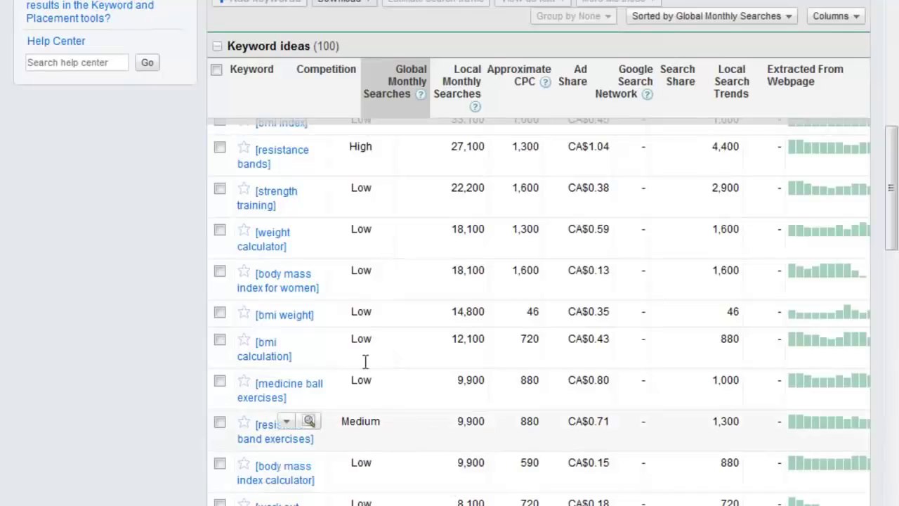
pyautogui.scroll(-1, 365, 430)
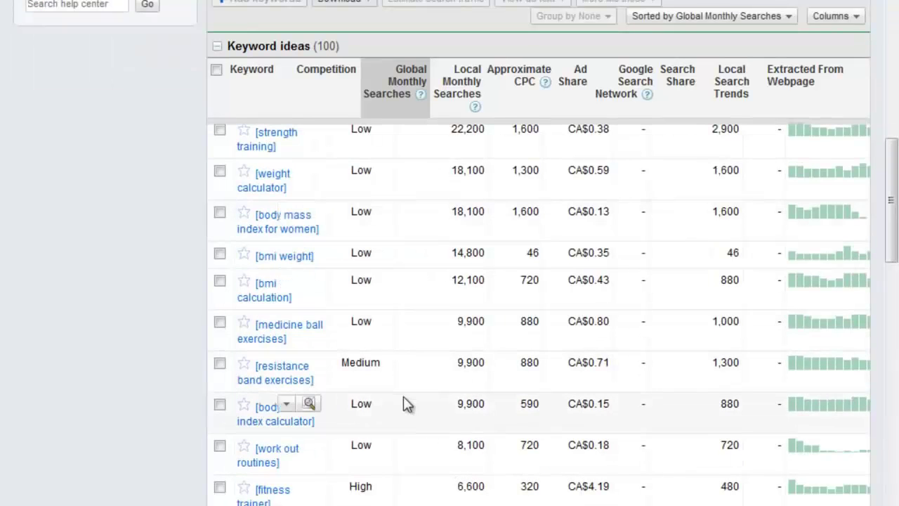
pyautogui.scroll(2, 404, 404)
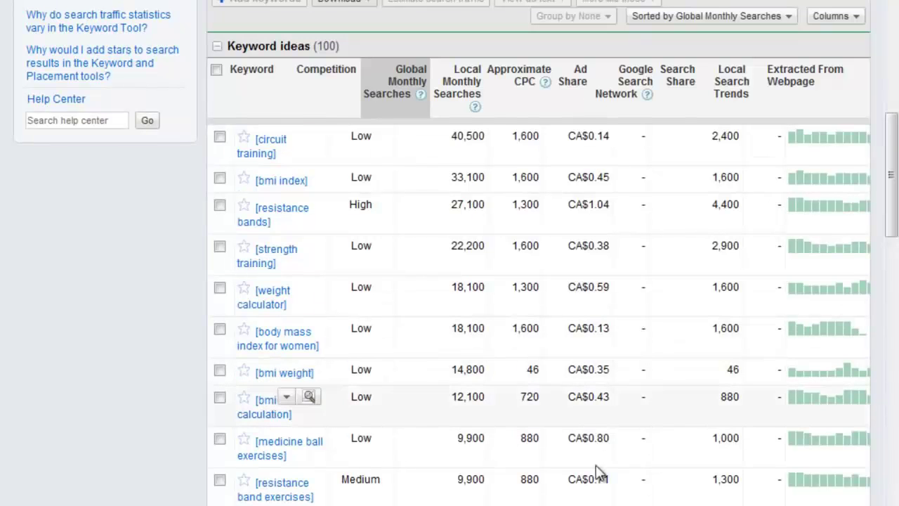
pyautogui.scroll(-1, 628, 494)
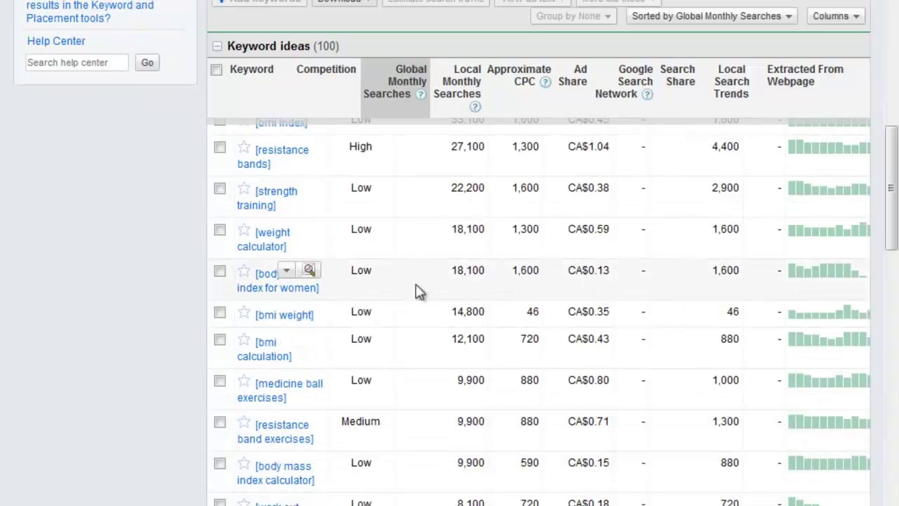
pyautogui.scroll(1, 604, 298)
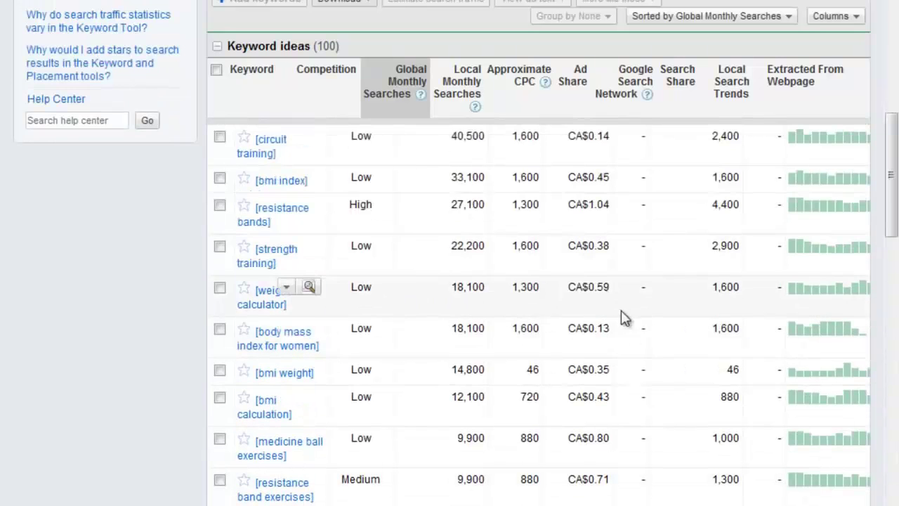
pyautogui.scroll(1, 614, 365)
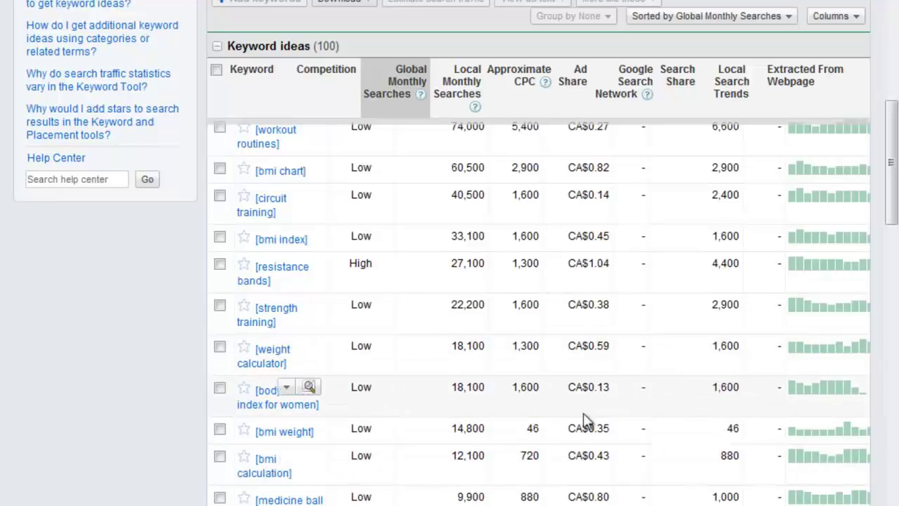
pyautogui.scroll(5, 590, 459)
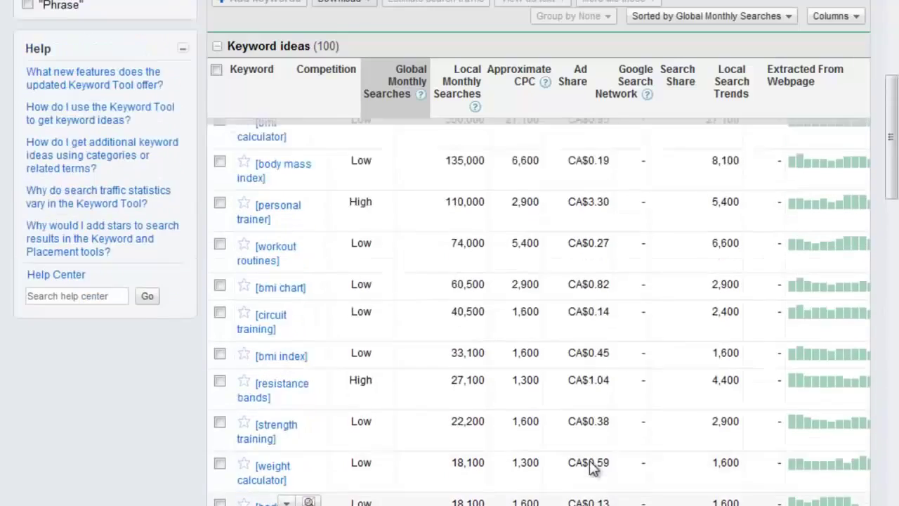
pyautogui.scroll(-6, 534, 375)
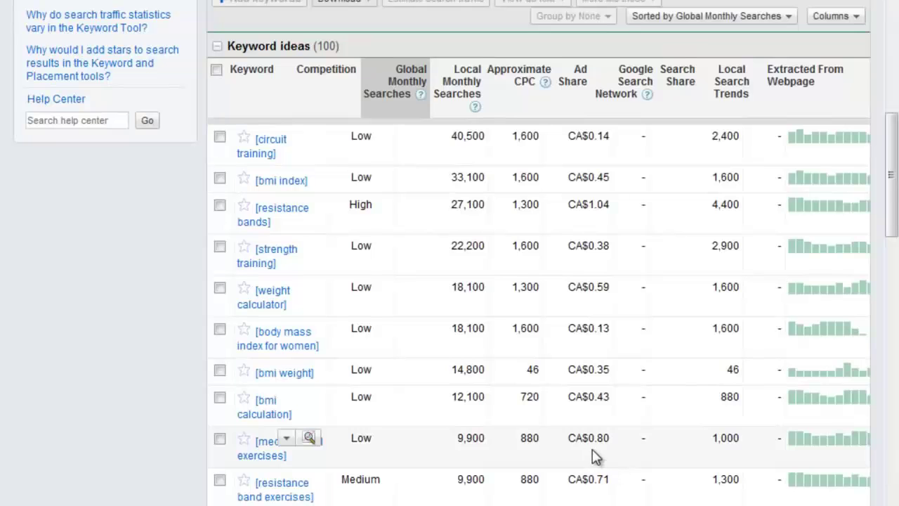
# Step: Check the Google search results for the keyword idea "medicine ball exercises" and return to the keyword list
pyautogui.scroll(10, 662, 445)
pyautogui.scroll(-6, 521, 425)
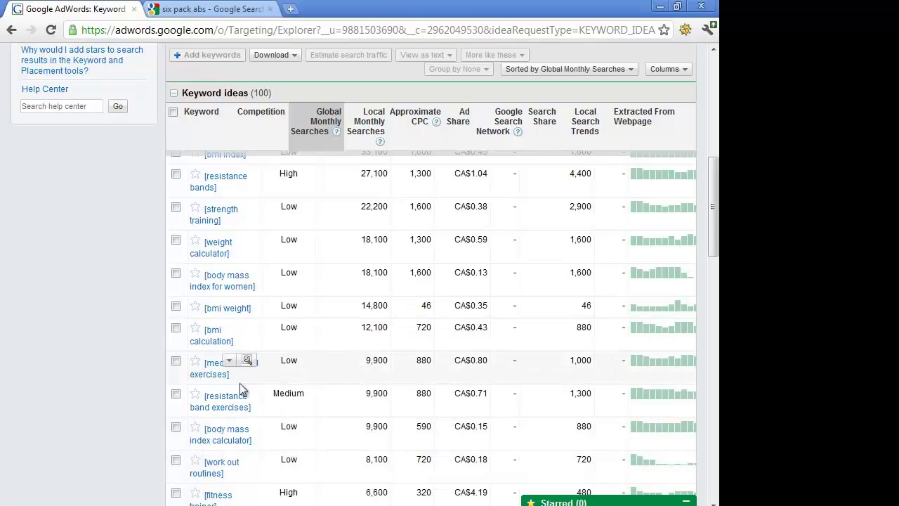
pyautogui.click(212, 378)
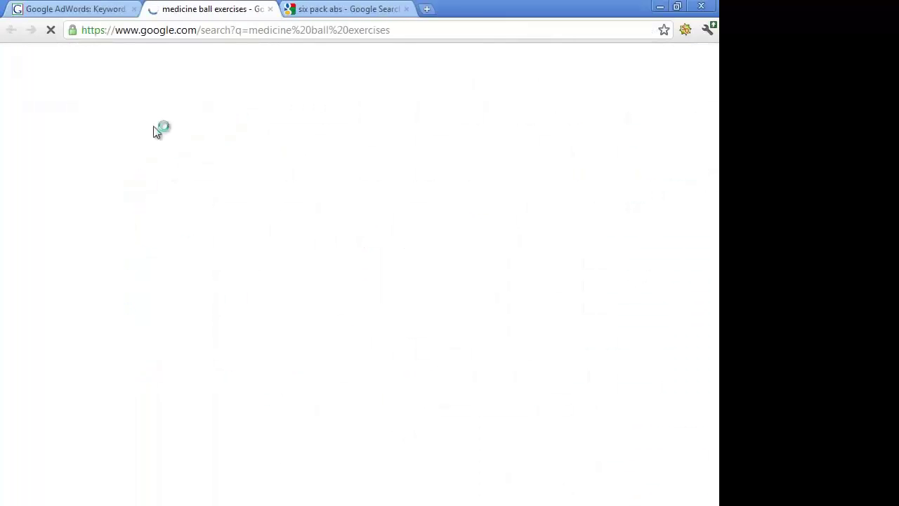
pyautogui.hotkey('ctrl', 'shift', 'Tab')
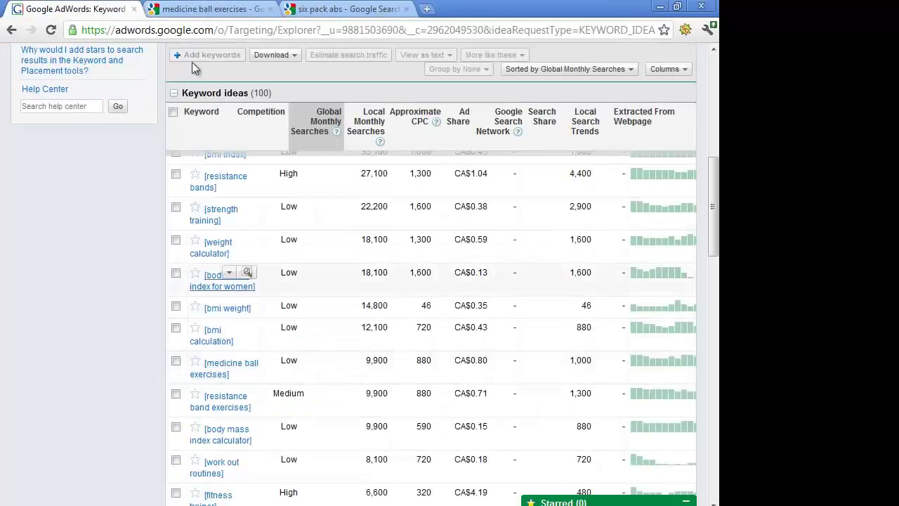
pyautogui.click(197, 10)
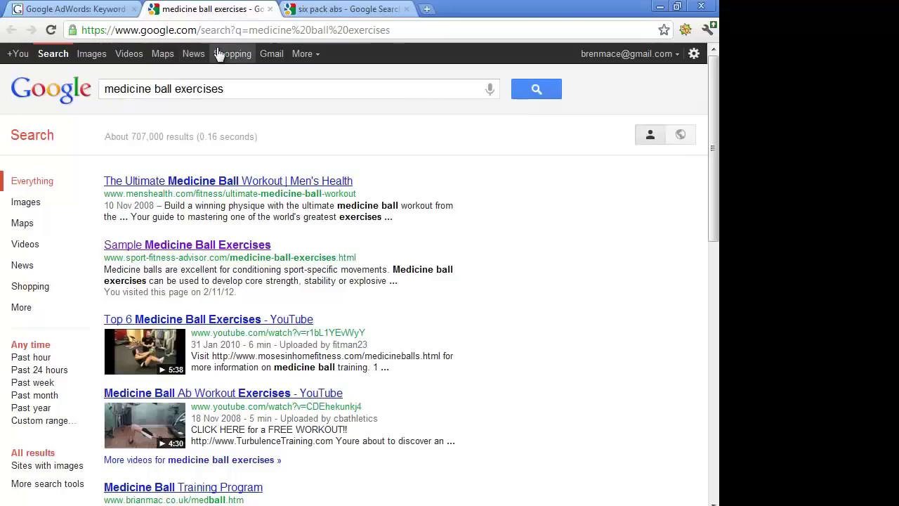
pyautogui.hotkey('ctrl', 'shift', 'Tab')
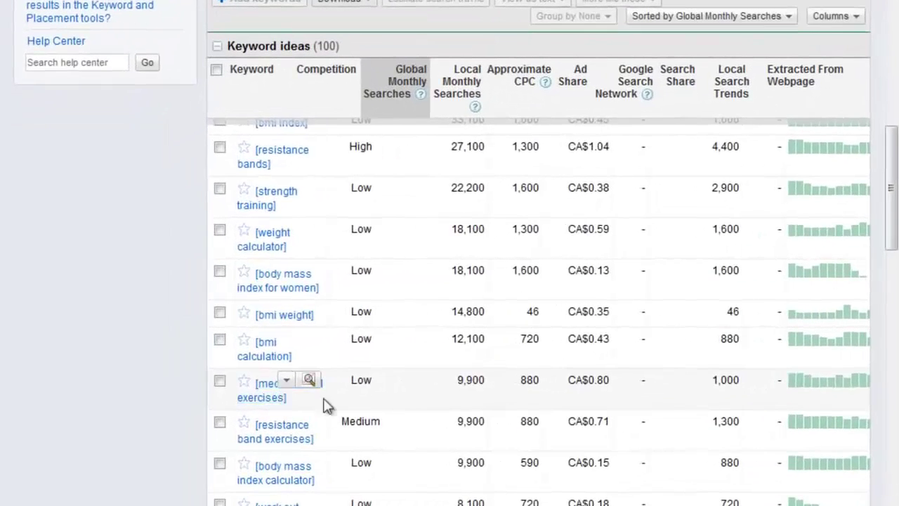
# Step: Check the Google search results for the keyword idea "resistance band exercises" and return to the keyword list
pyautogui.scroll(4, 325, 405)
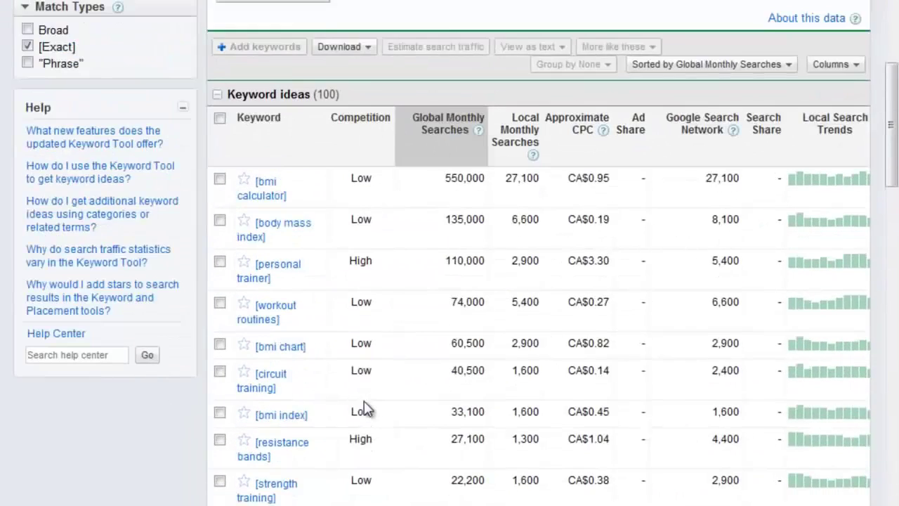
pyautogui.scroll(-5, 364, 404)
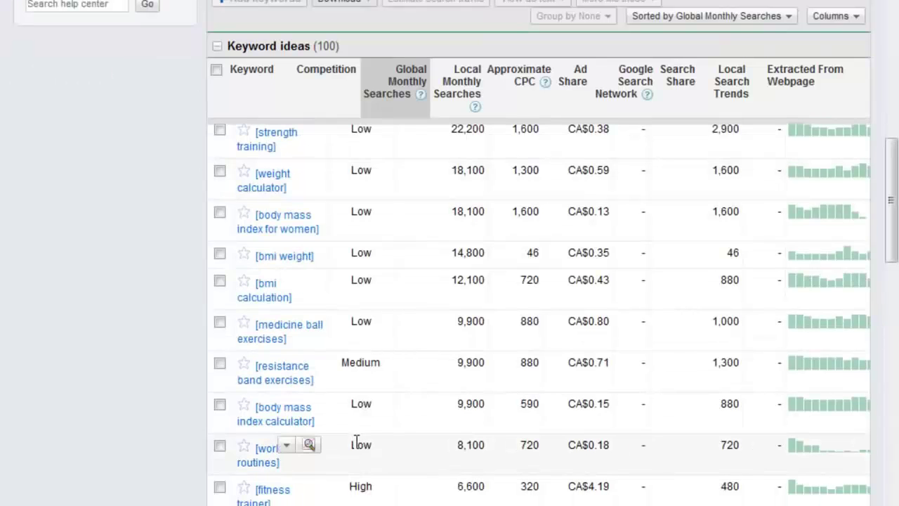
pyautogui.click(270, 380)
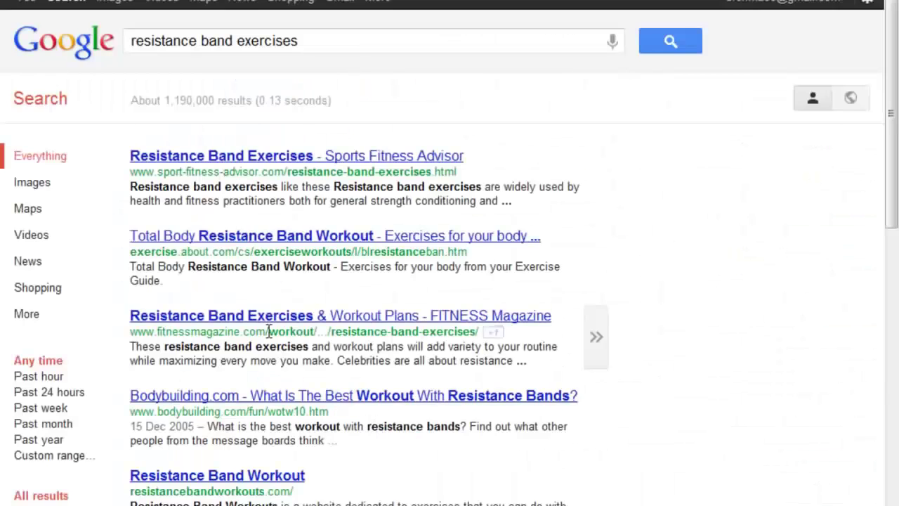
pyautogui.click(105, 0)
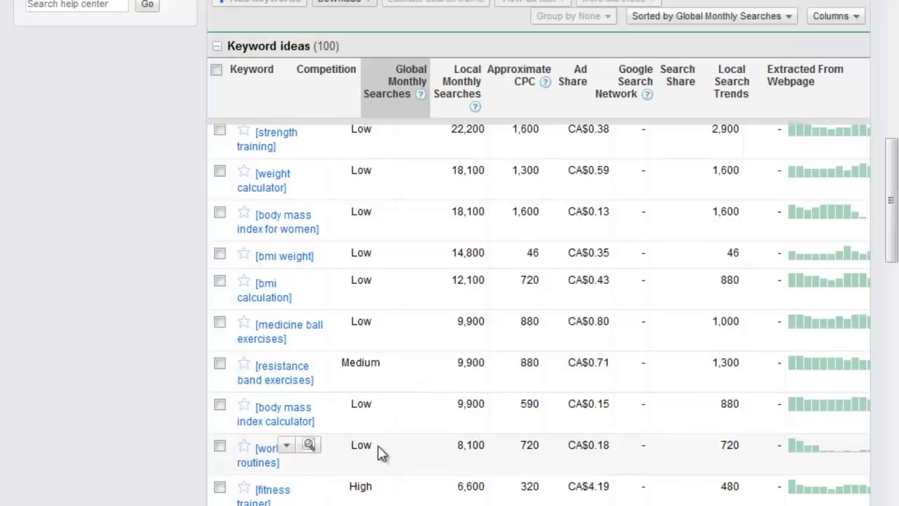
# Step: Look through the mid-volume keyword ideas and open the Google search for "stability ball exercises"
pyautogui.scroll(-1, 378, 446)
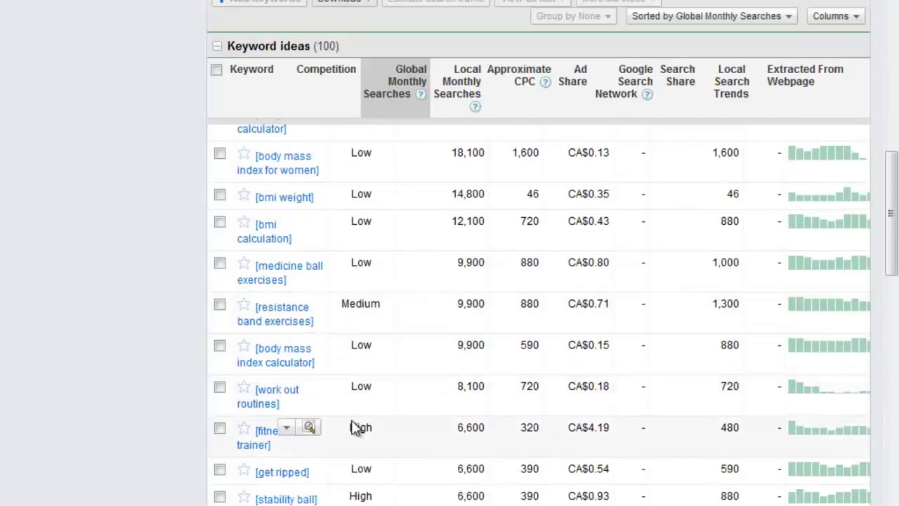
pyautogui.scroll(-1, 345, 466)
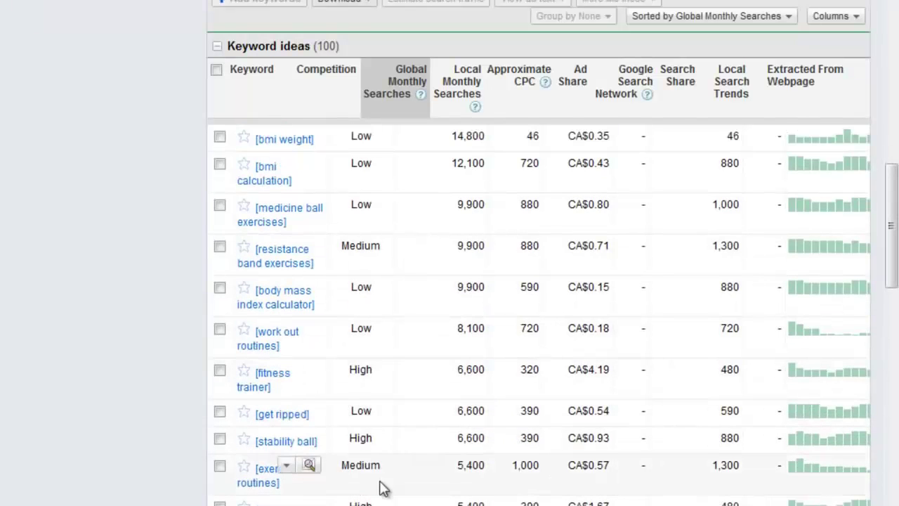
pyautogui.scroll(-1, 407, 443)
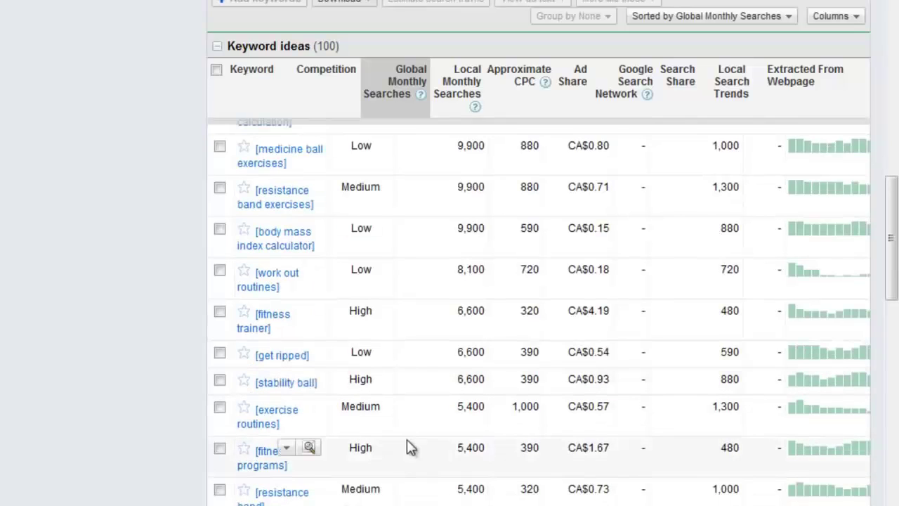
pyautogui.scroll(-1, 390, 472)
pyautogui.scroll(-1, 377, 468)
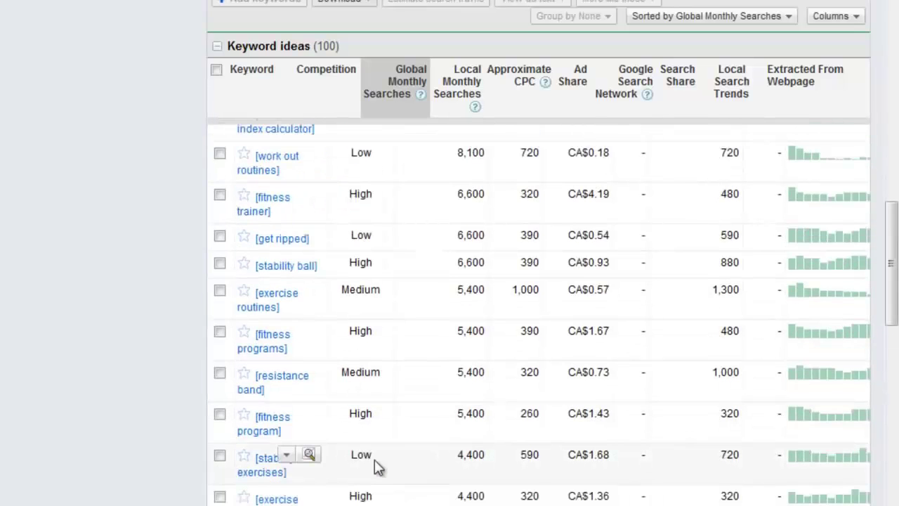
pyautogui.scroll(1, 374, 460)
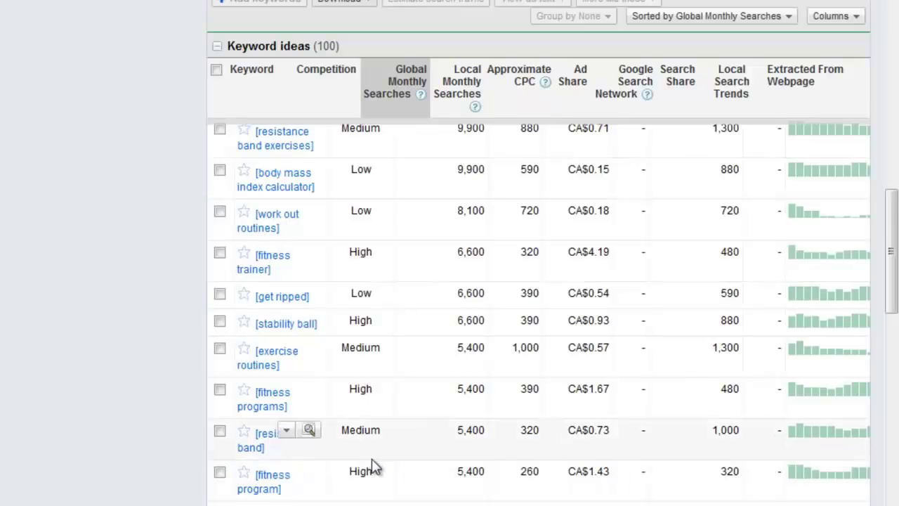
pyautogui.scroll(-2, 412, 485)
pyautogui.scroll(-2, 365, 474)
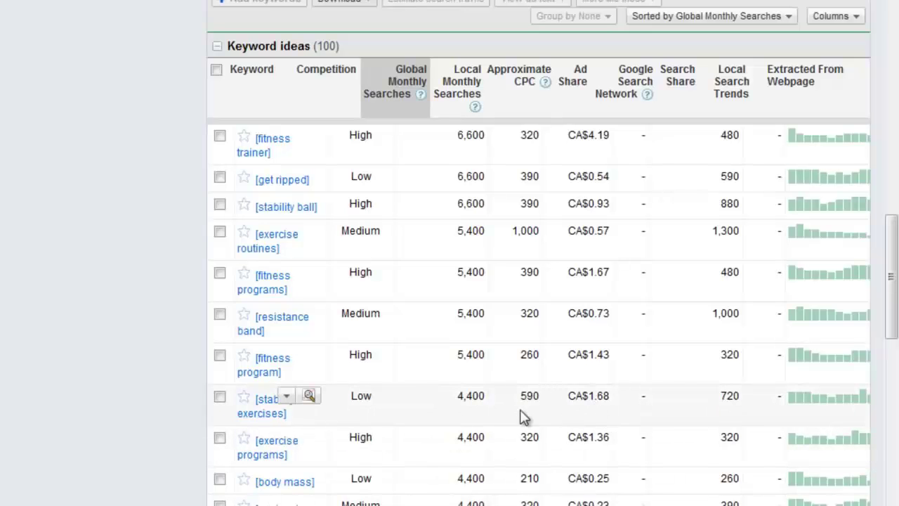
pyautogui.scroll(-1, 349, 430)
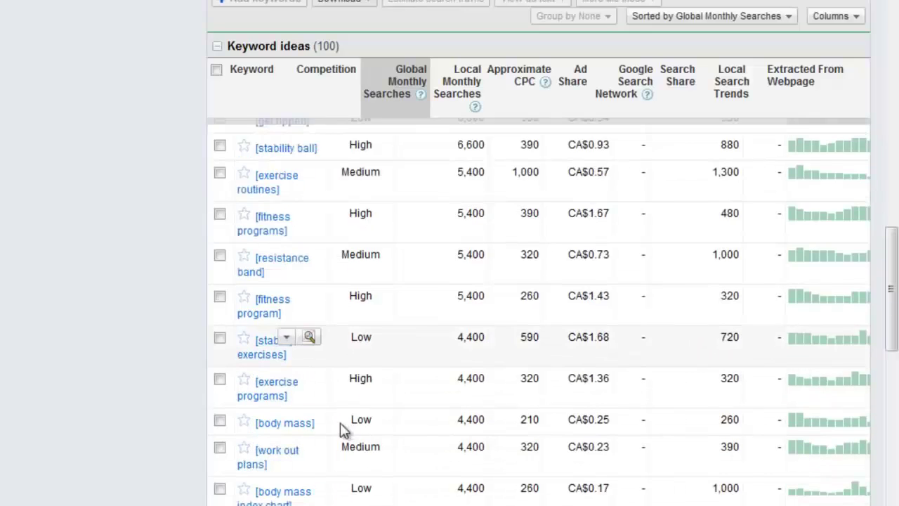
pyautogui.click(266, 356)
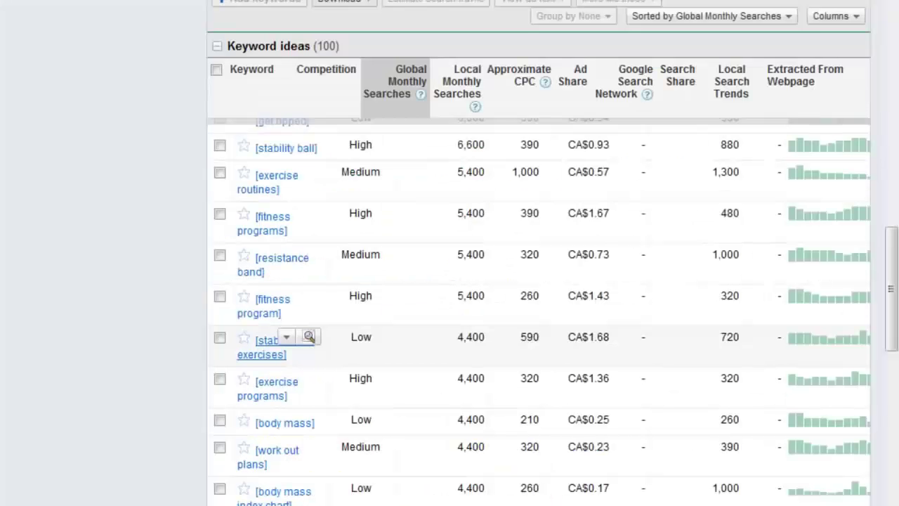
# Step: Examine the lower-volume keyword ideas further down the list, from "circuit training exercises" to "workout for abs"
pyautogui.scroll(-2, 425, 414)
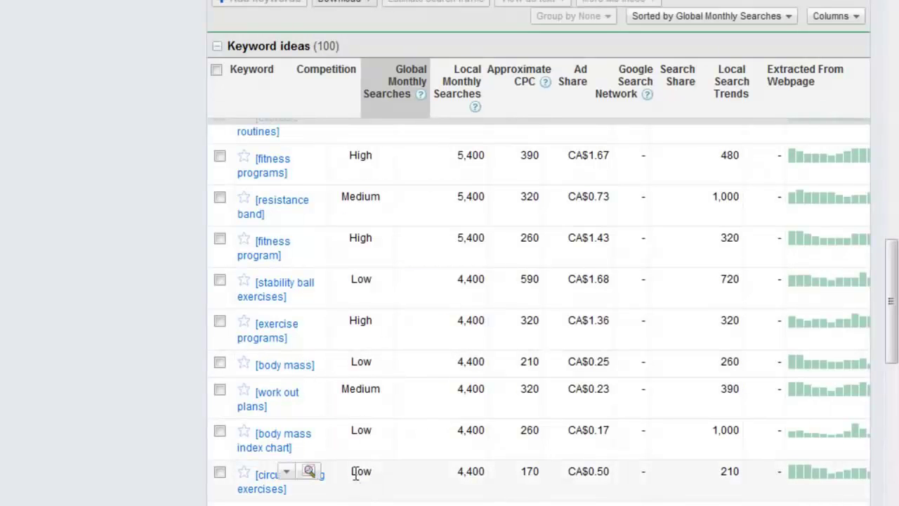
pyautogui.scroll(-4, 327, 442)
pyautogui.scroll(-6, 397, 461)
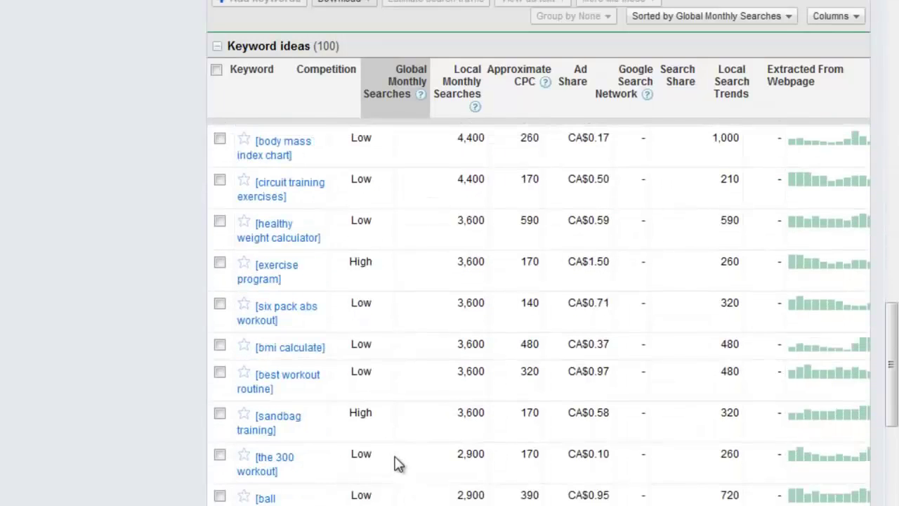
pyautogui.scroll(-12, 397, 461)
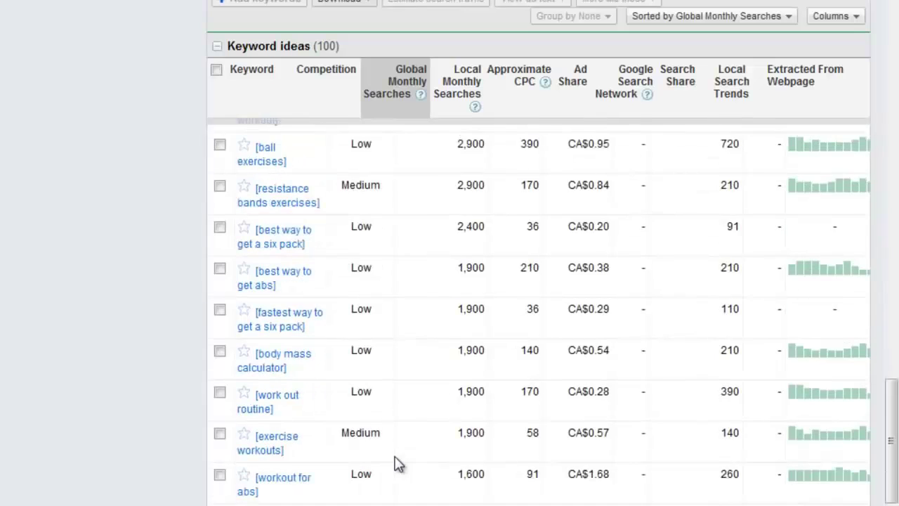
# Step: Review the remaining keyword ideas on the first page and go to the second page of ideas
pyautogui.scroll(-4, 397, 464)
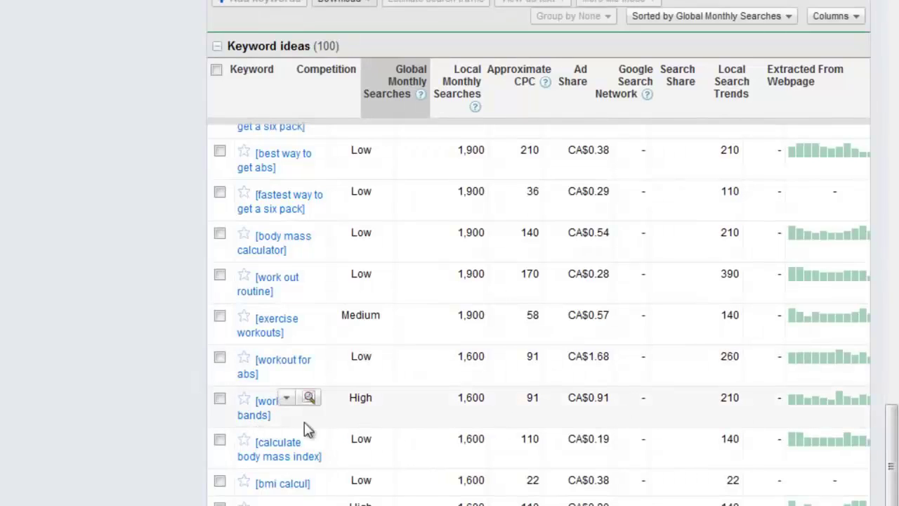
pyautogui.scroll(10, 428, 429)
pyautogui.scroll(6, 428, 432)
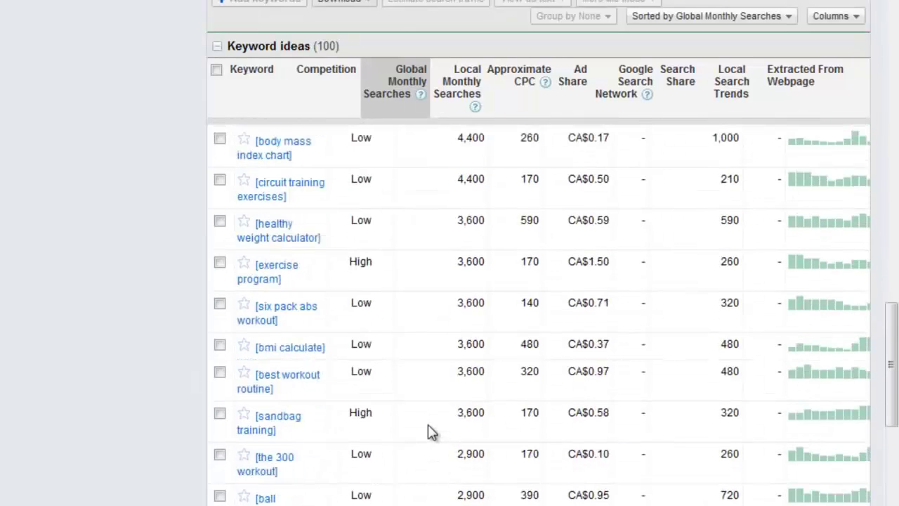
pyautogui.scroll(-20, 845, 415)
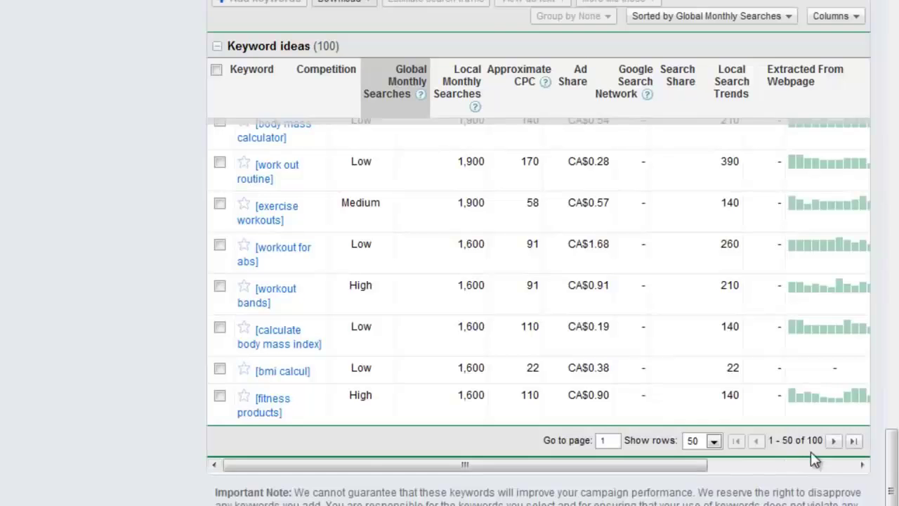
pyautogui.click(834, 440)
pyautogui.scroll(8, 330, 492)
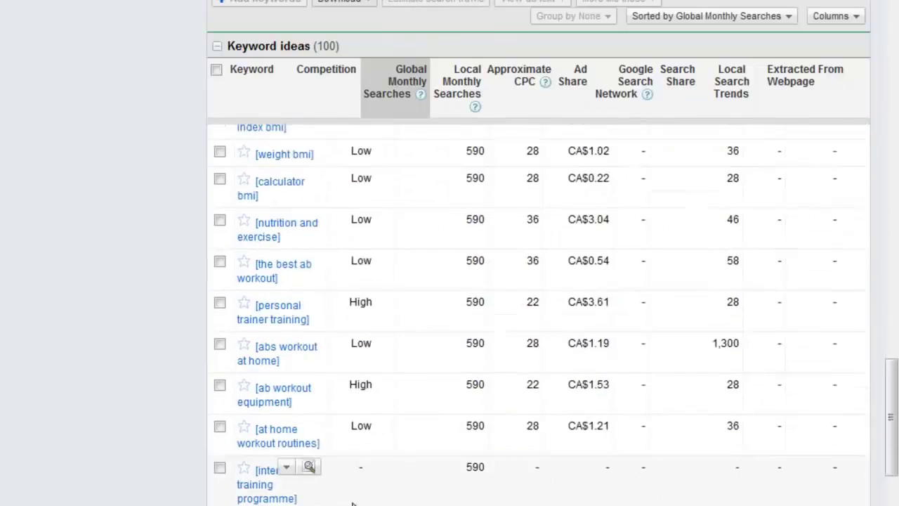
pyautogui.scroll(20, 354, 496)
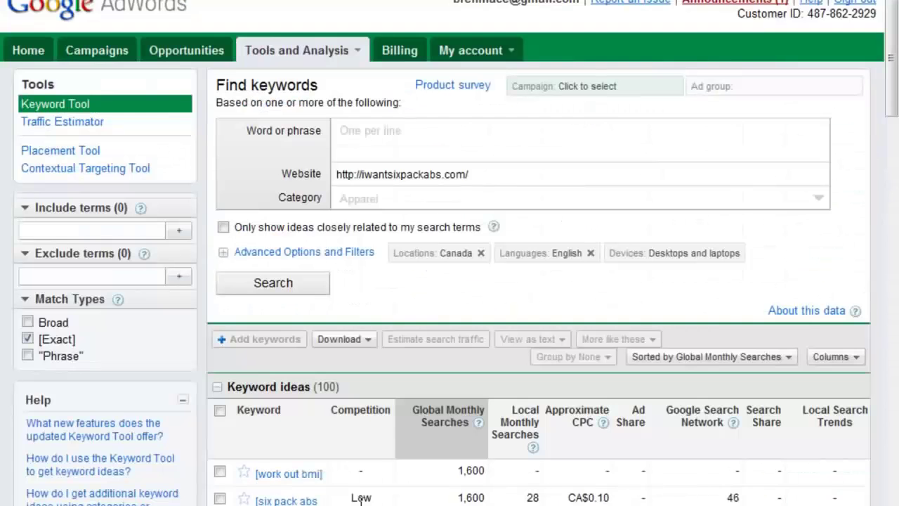
# Step: Look through the second page of keyword ideas and open the Google search for "workout routines to lose weight"
pyautogui.scroll(-3, 361, 499)
pyautogui.scroll(-2, 376, 421)
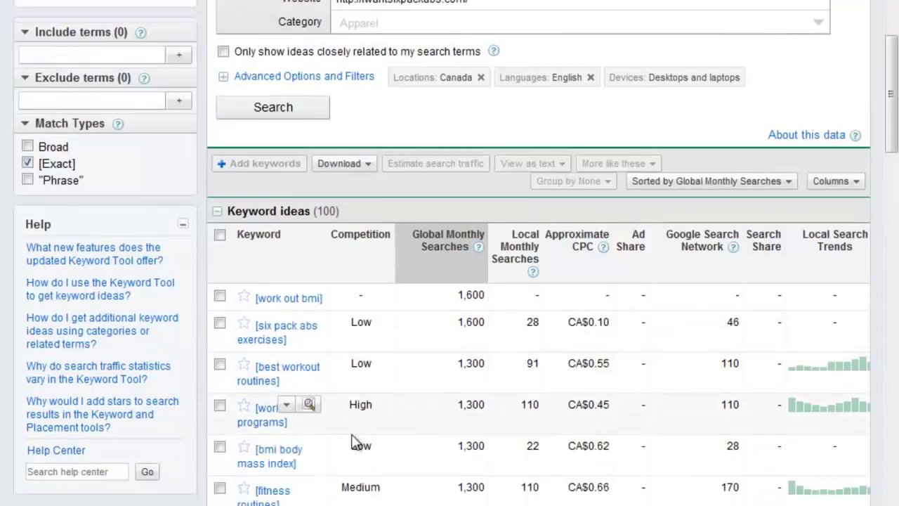
pyautogui.scroll(-2, 362, 453)
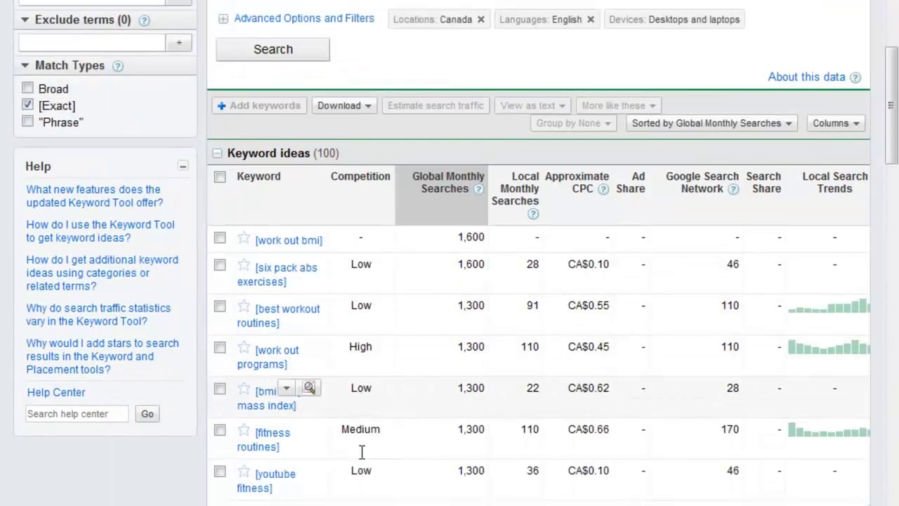
pyautogui.scroll(-3, 362, 452)
pyautogui.scroll(-3, 365, 460)
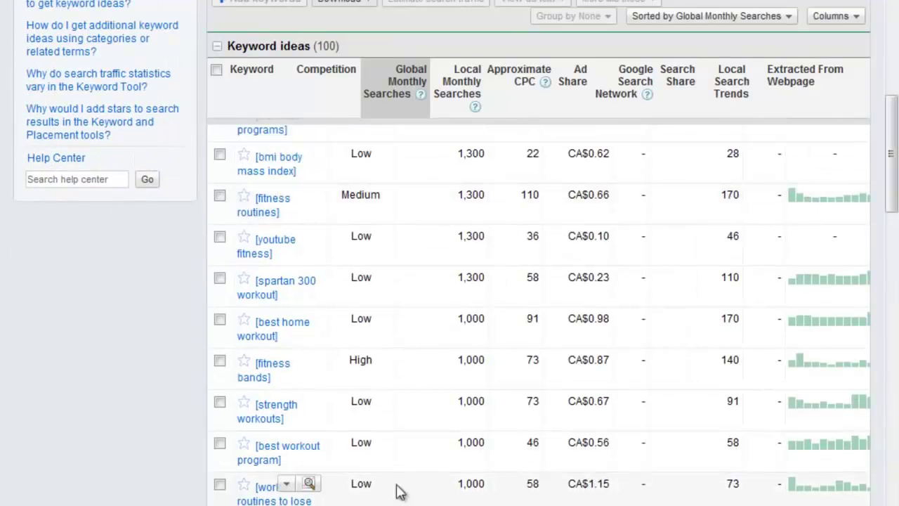
pyautogui.scroll(-2, 422, 492)
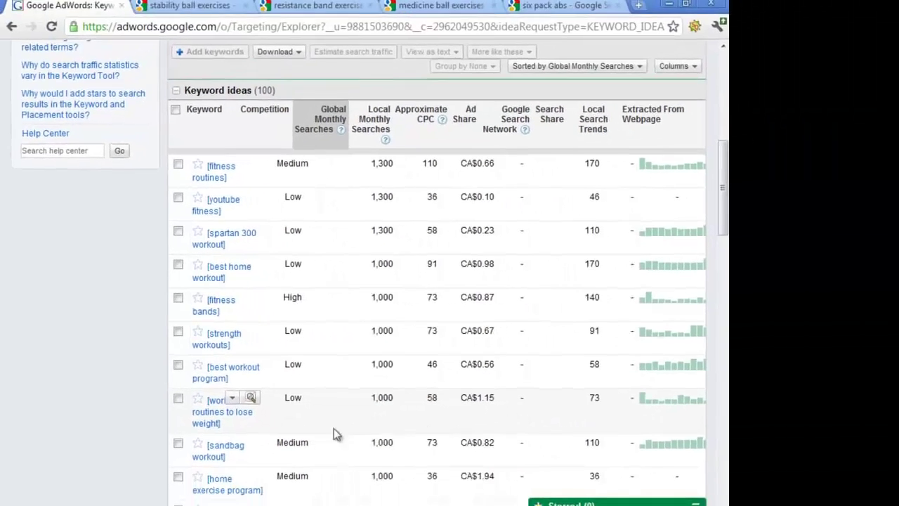
pyautogui.click(232, 411)
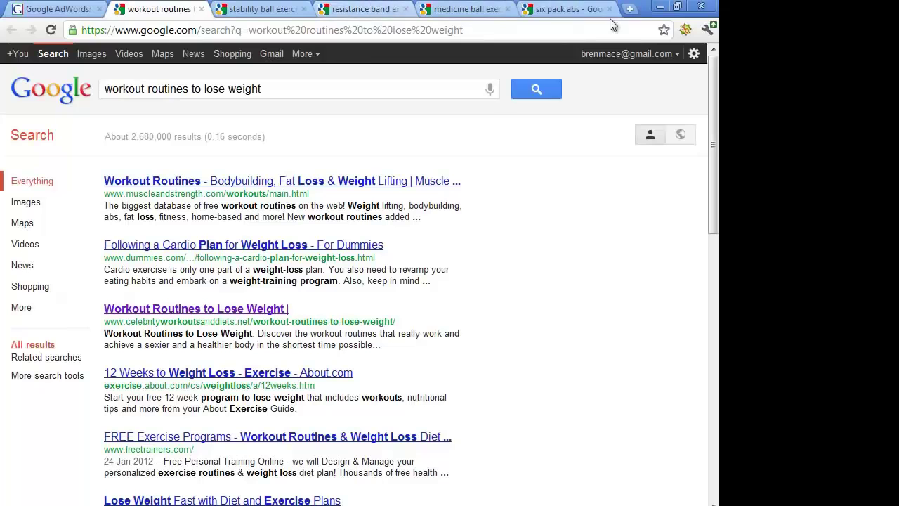
# Step: Close the "six pack abs" results page and return to the results for "workout routines to lose weight"
pyautogui.click(566, 8)
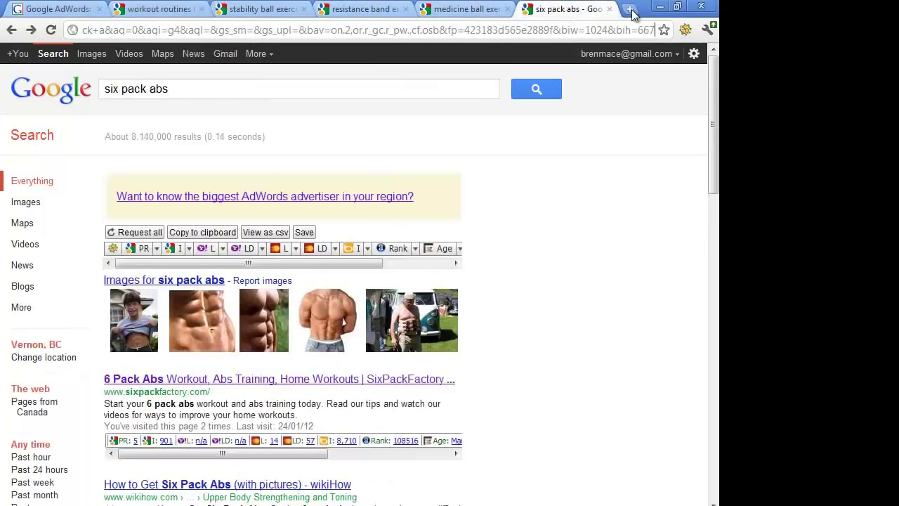
pyautogui.click(610, 9)
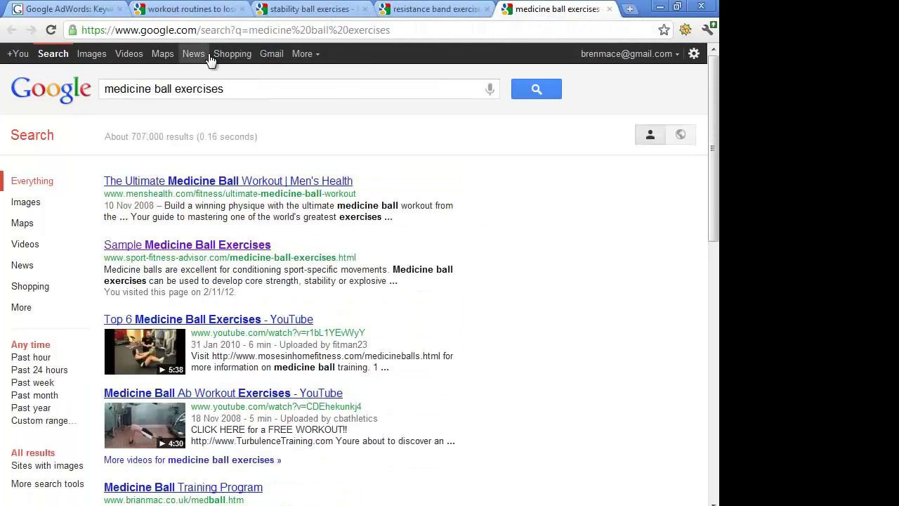
pyautogui.click(207, 9)
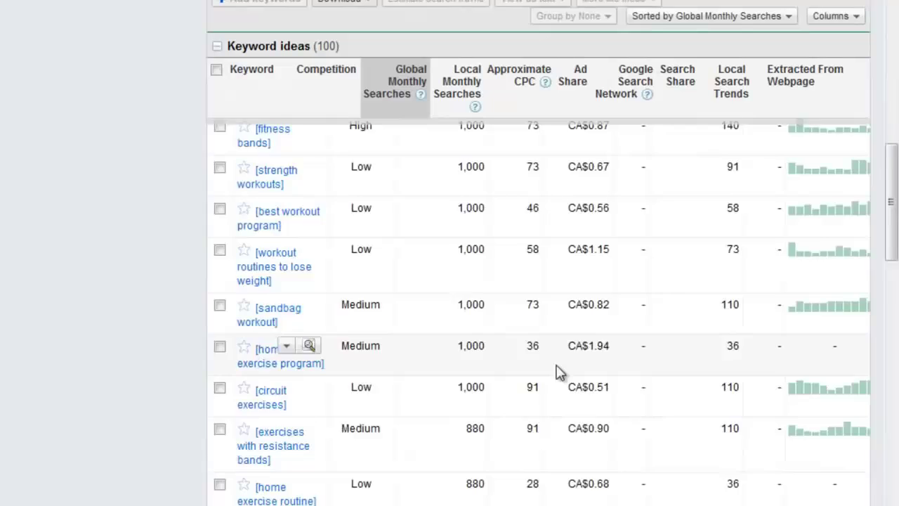
# Step: Go back to the first page of keyword ideas and look through its higher-volume entries
pyautogui.scroll(-20, 555, 373)
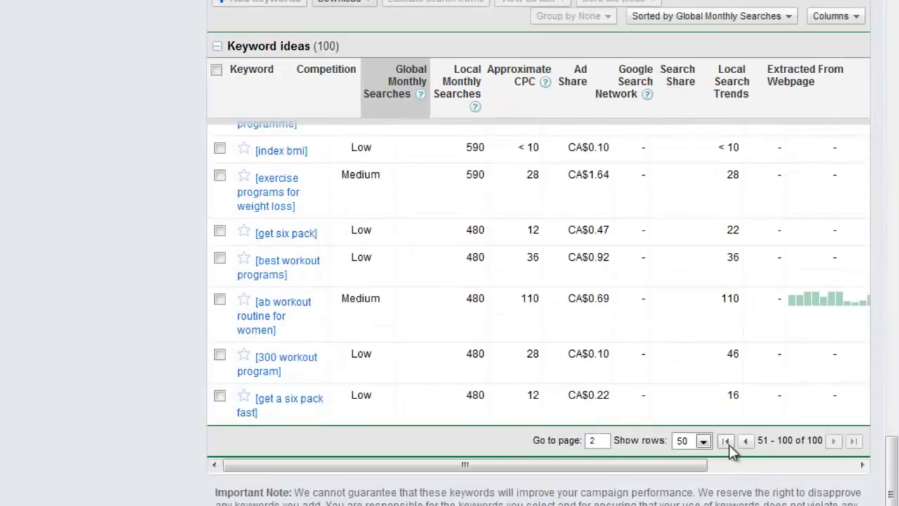
pyautogui.click(746, 441)
pyautogui.scroll(15, 425, 421)
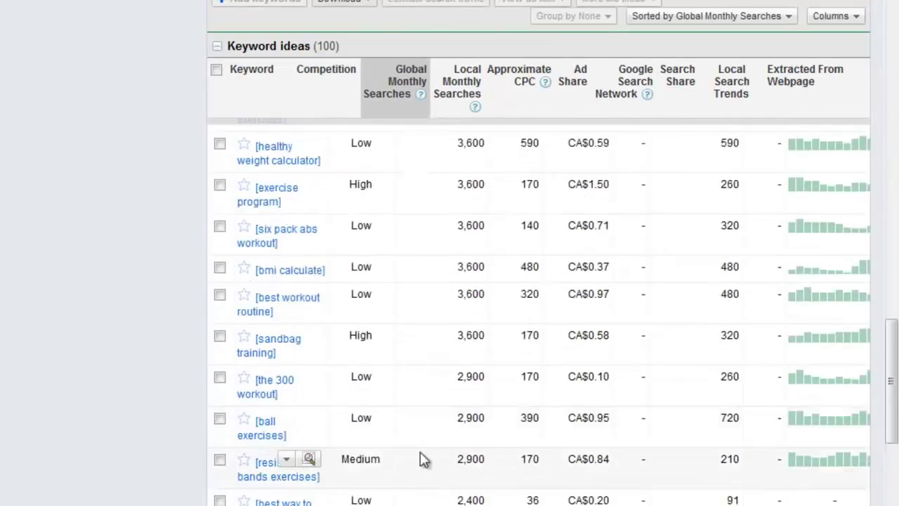
pyautogui.scroll(10, 434, 294)
pyautogui.scroll(-4, 424, 406)
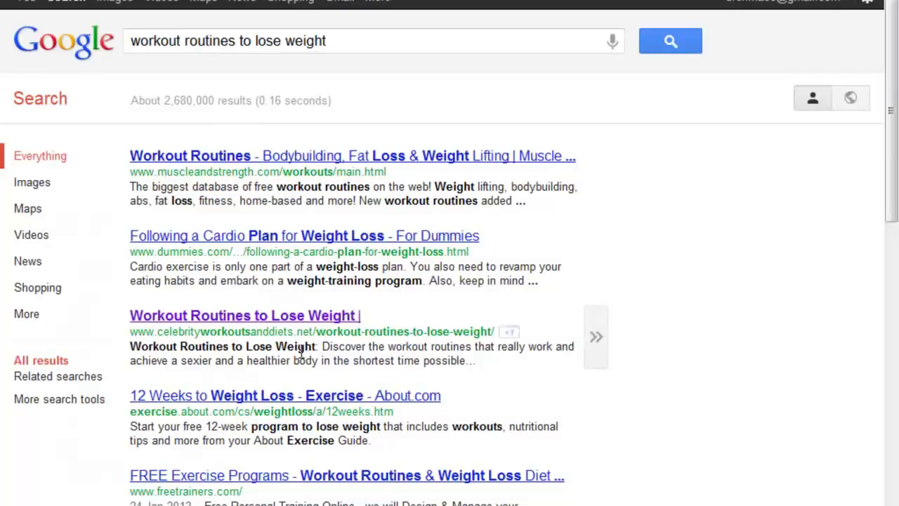
# Step: Open the celebrityworkoutsanddiets.net result for "workout routines to lose weight" and copy the site's address
pyautogui.click(223, 318)
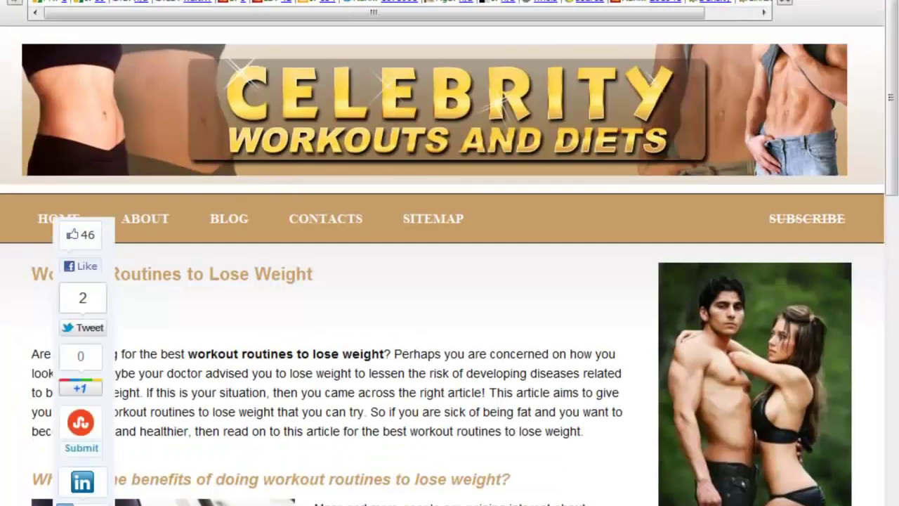
pyautogui.hotkey('alt', 'Left')
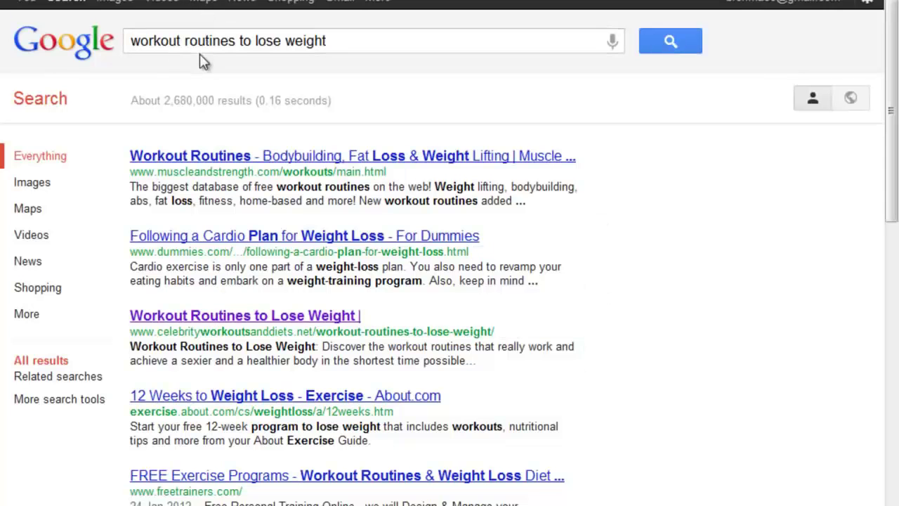
pyautogui.click(205, 322)
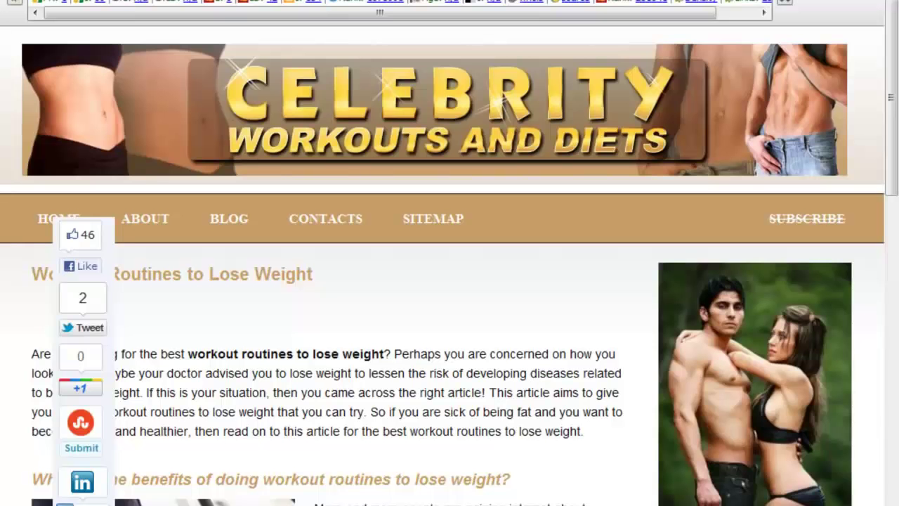
pyautogui.rightClick(126, 2)
pyautogui.click(175, 22)
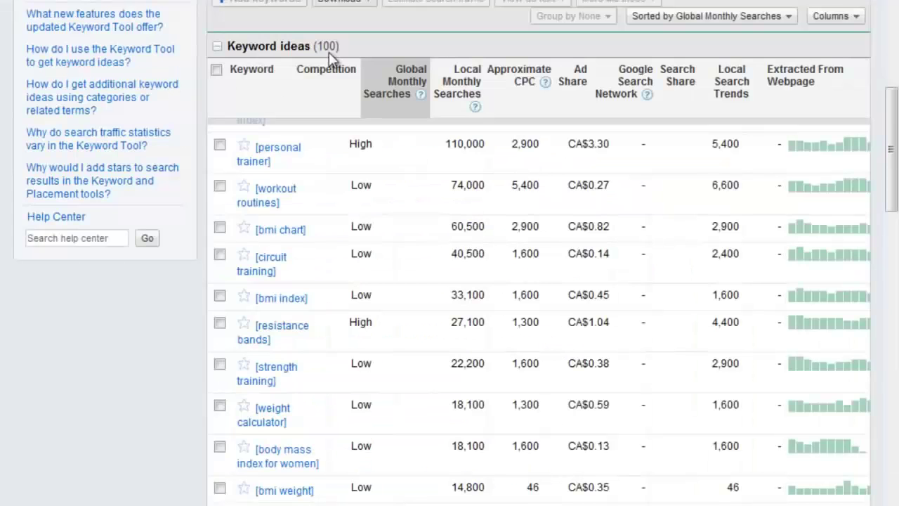
pyautogui.scroll(5, 334, 91)
pyautogui.moveTo(492, 178); pyautogui.dragTo(345, 192)
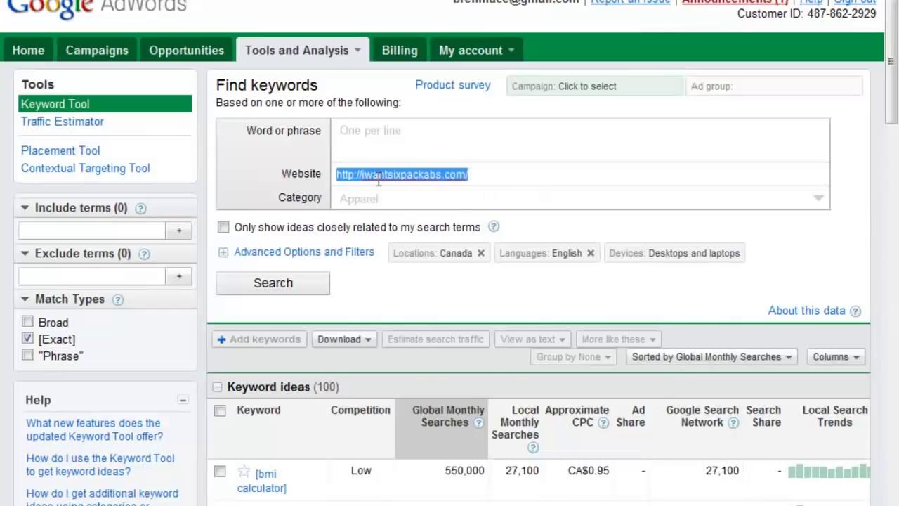
pyautogui.rightClick(378, 180)
pyautogui.click(430, 272)
pyautogui.click(273, 281)
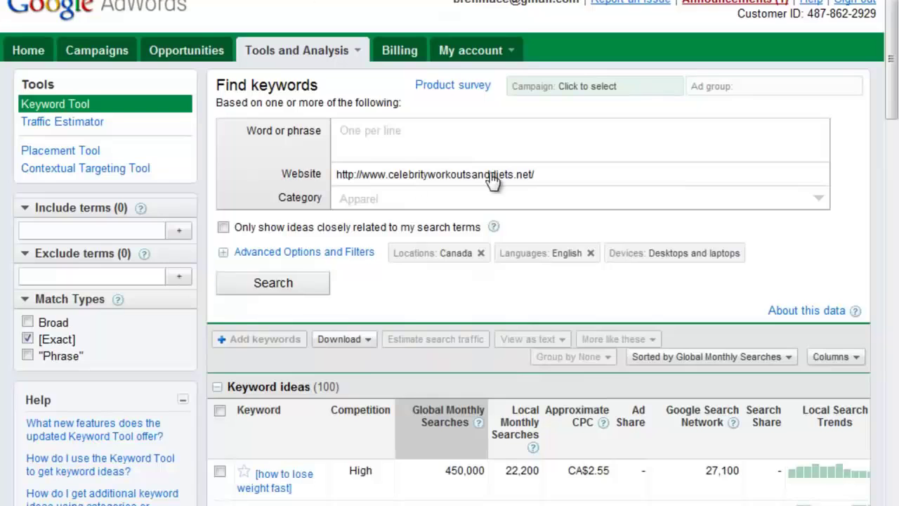
# Step: Look through the weight-loss keyword ideas and open the Google search for "how to lose 10 pounds"
pyautogui.scroll(-8, 438, 236)
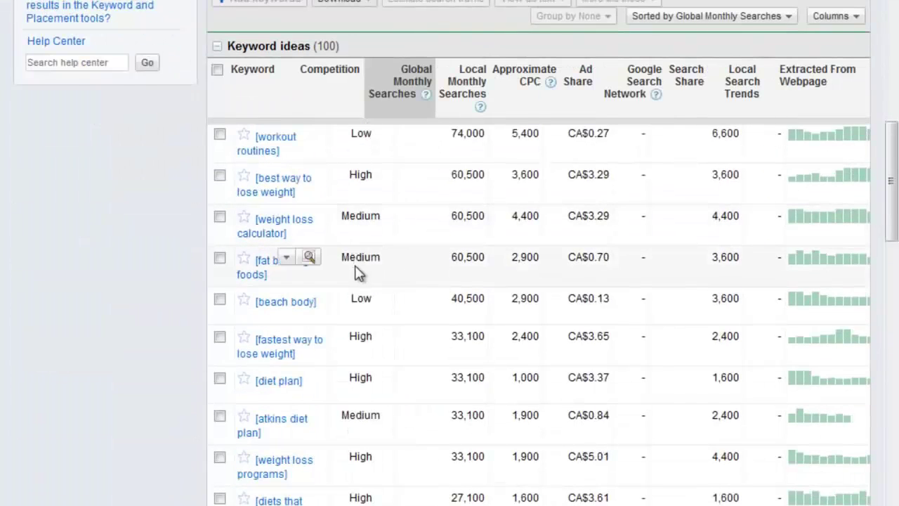
pyautogui.scroll(2, 357, 271)
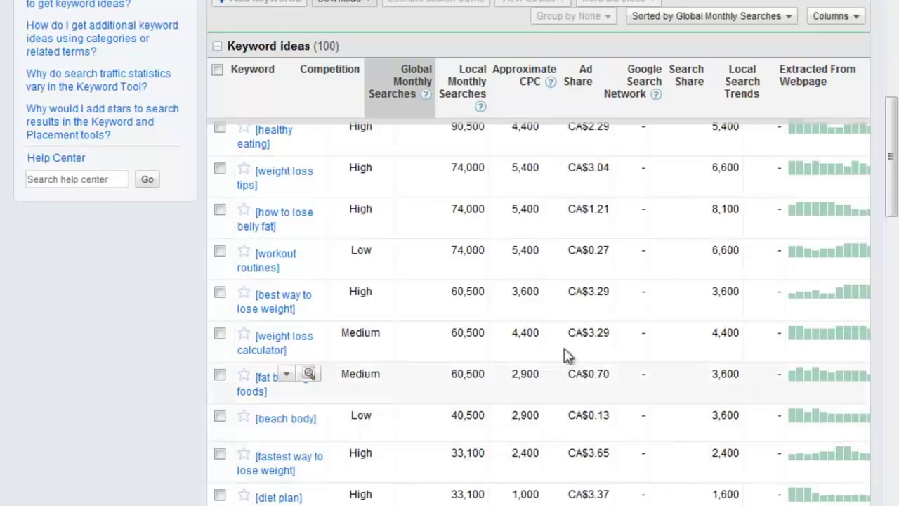
pyautogui.scroll(5, 426, 357)
pyautogui.scroll(-7, 386, 357)
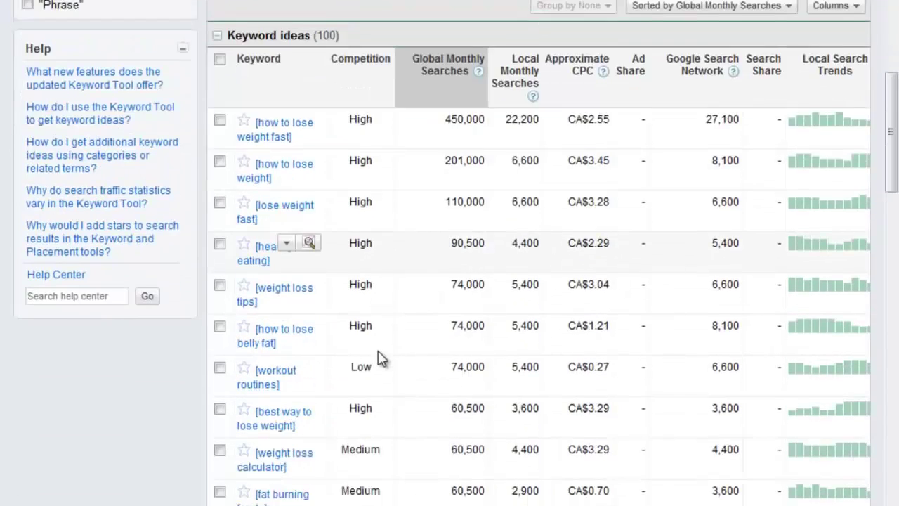
pyautogui.scroll(-7, 378, 358)
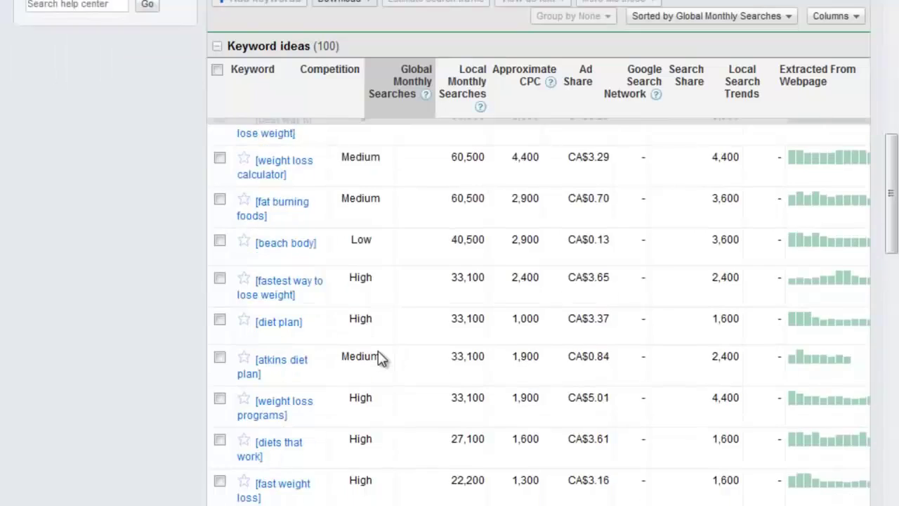
pyautogui.scroll(-4, 378, 358)
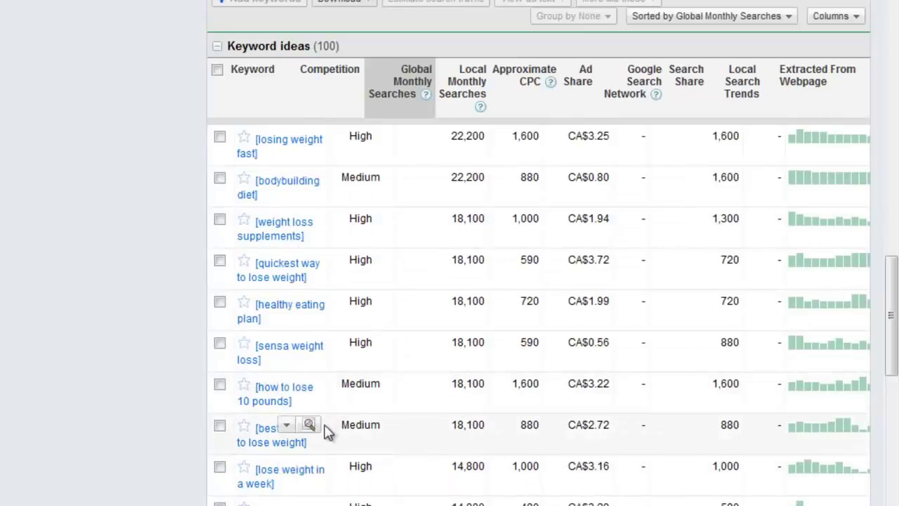
pyautogui.click(266, 399)
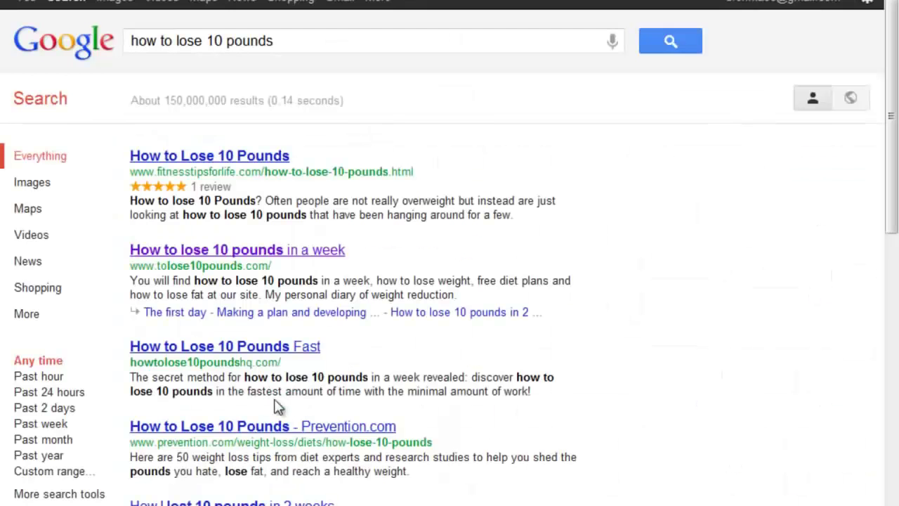